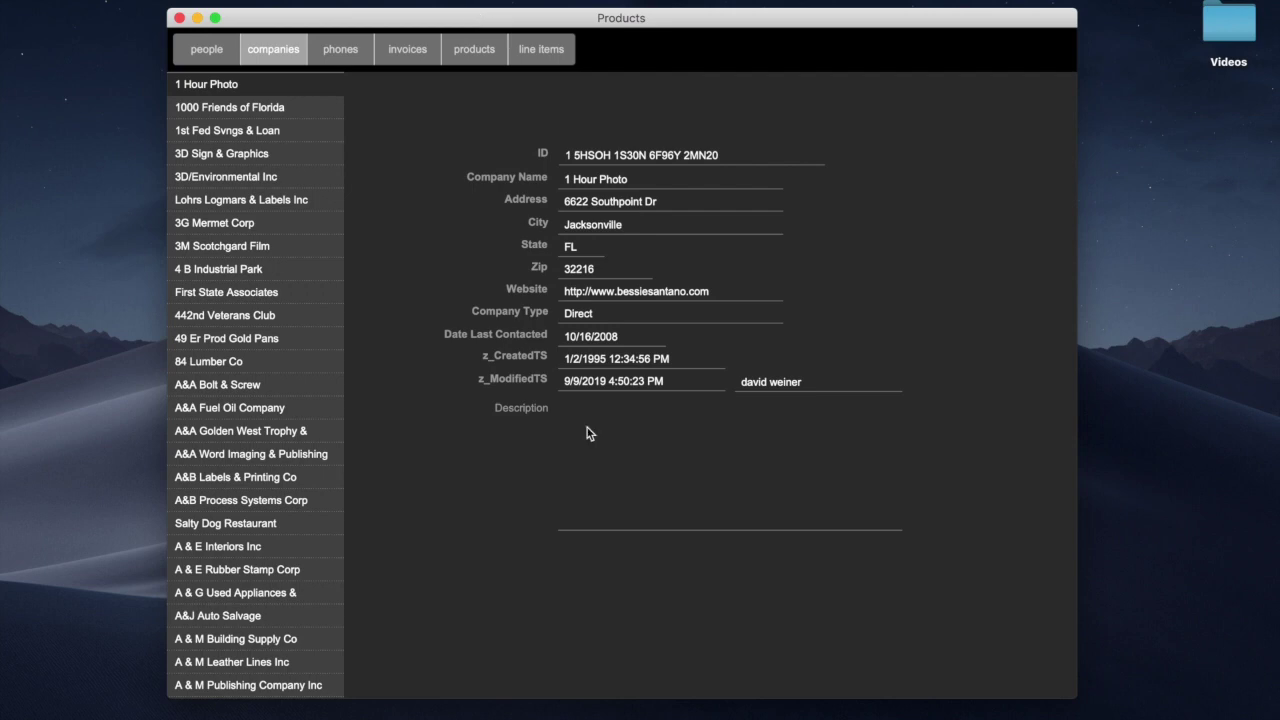
- Type 'this is a great comaopny' into 1 Hour Photo's empty Description field
click(651, 510)
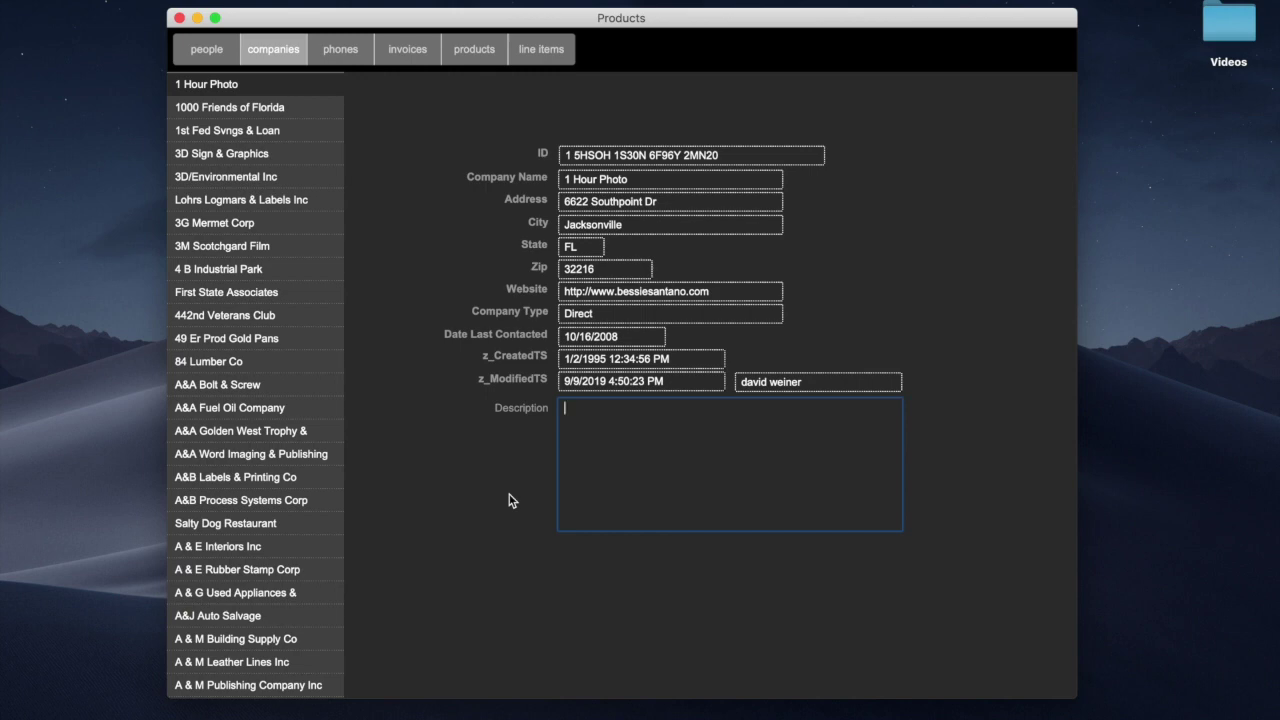
drag(612, 23, 591, 19)
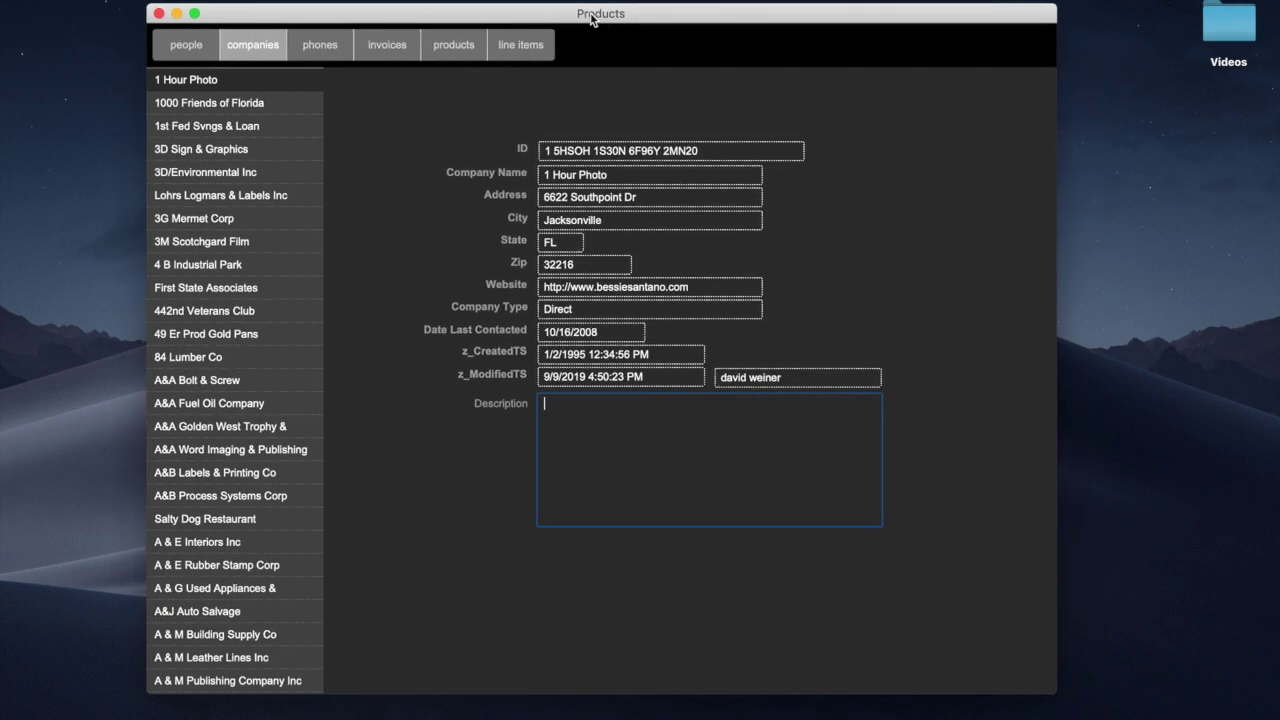
click(926, 202)
click(642, 486)
text(this is a great c)
text(omaopny)
- Correct the misspelled word to 'company' and commit the record
double_click(650, 405)
text(com)
click(999, 506)
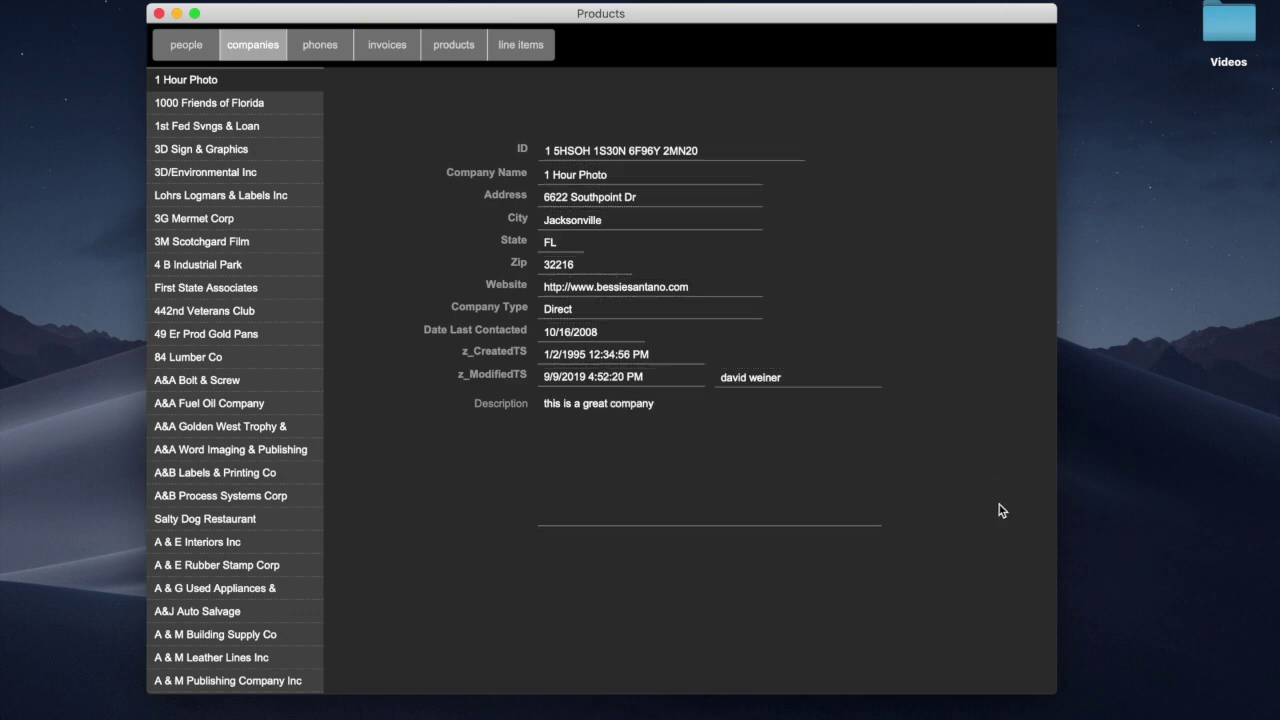
click(746, 471)
double_click(745, 476)
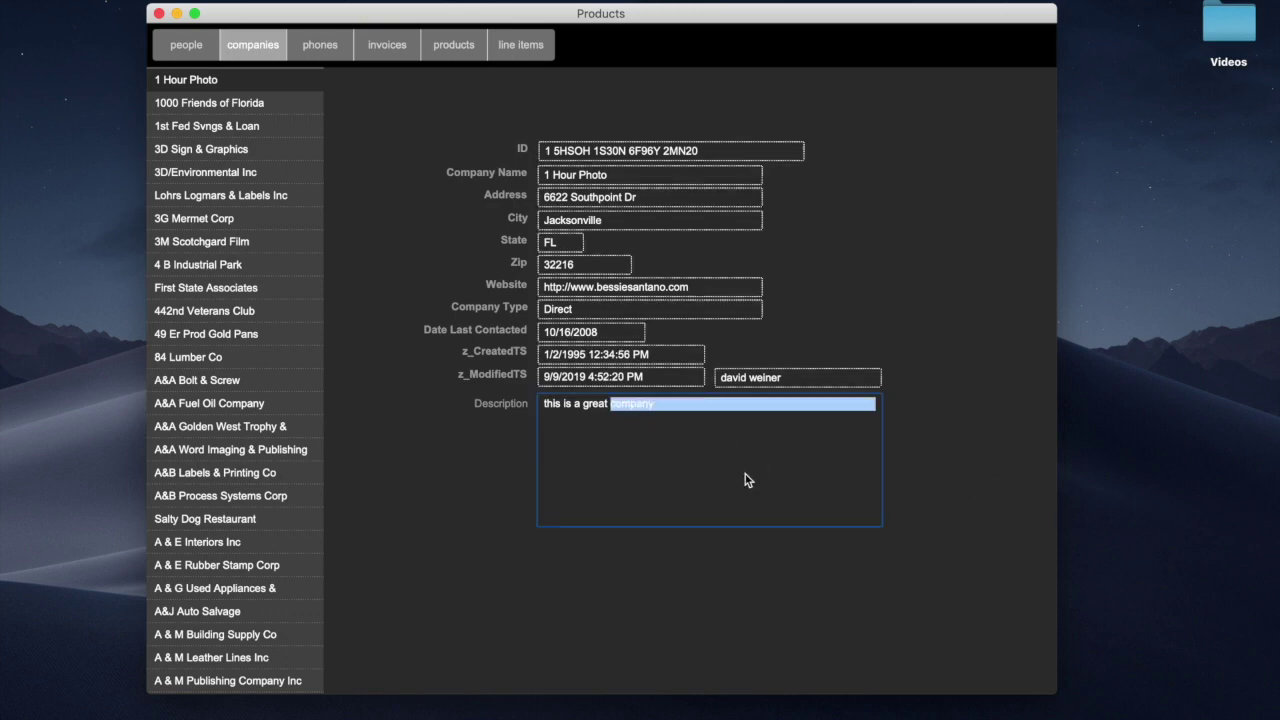
- Replace the Description with pasted pink text 'I'm adding a description to this field!' and commit
key(super+a)
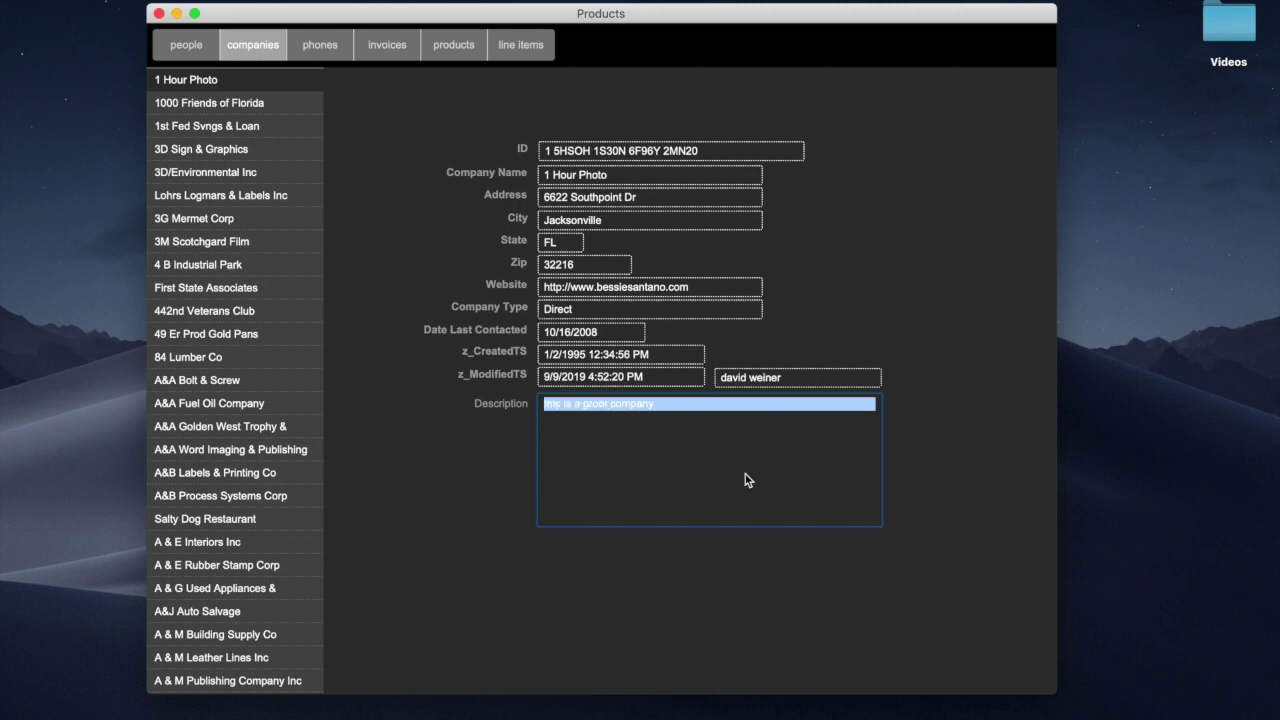
text(I'm adding a description to this field!)
click(520, 500)
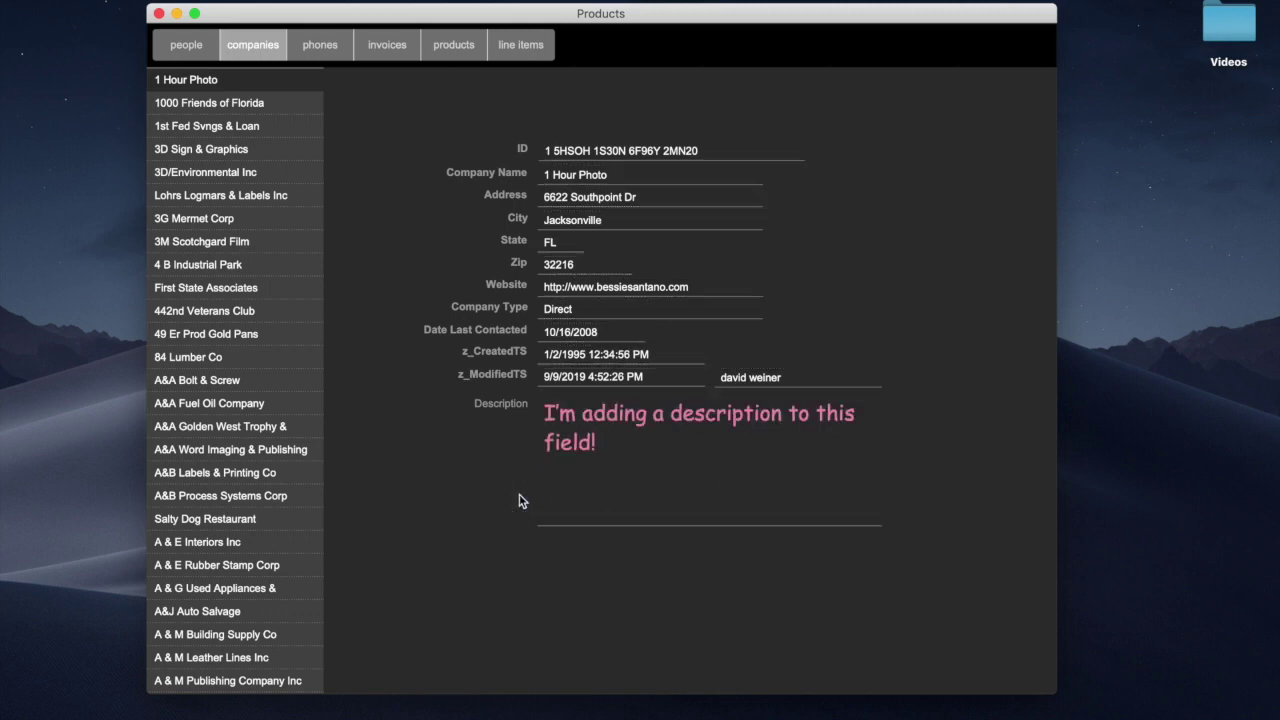
click(749, 443)
click(463, 483)
- Look at 1 Hour Photo in the invoices view, then return to companies
click(277, 86)
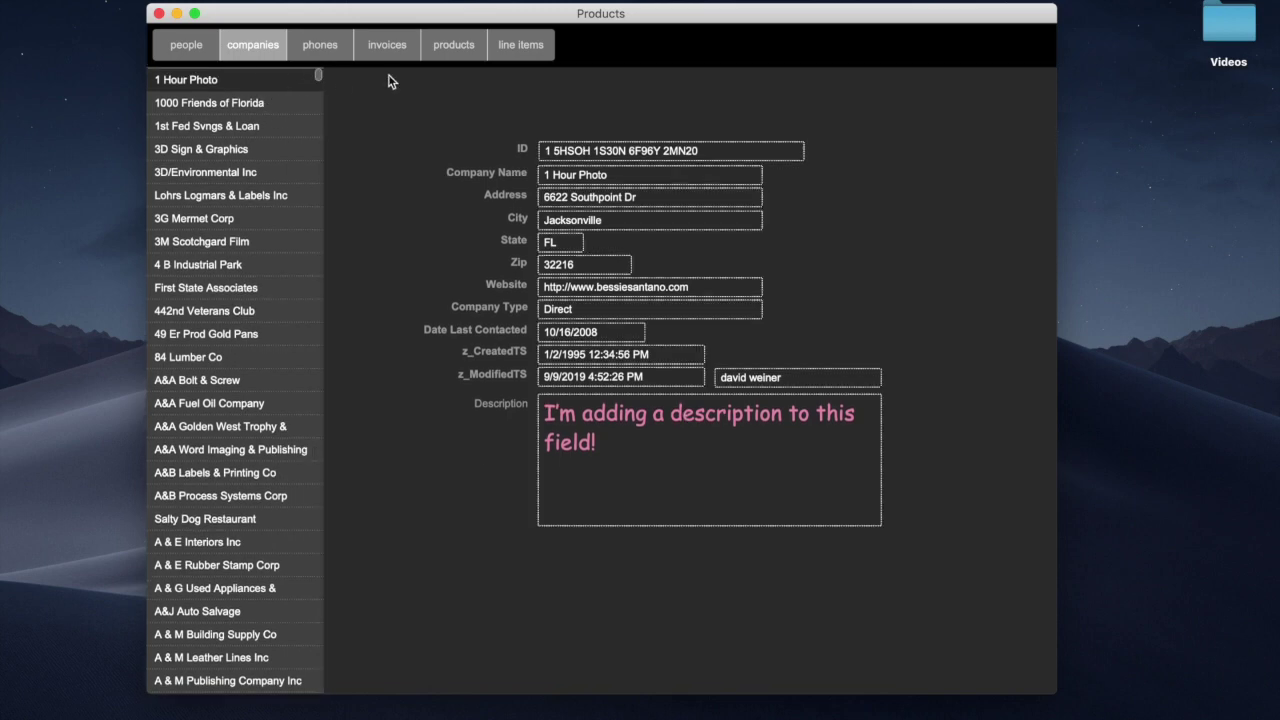
click(400, 57)
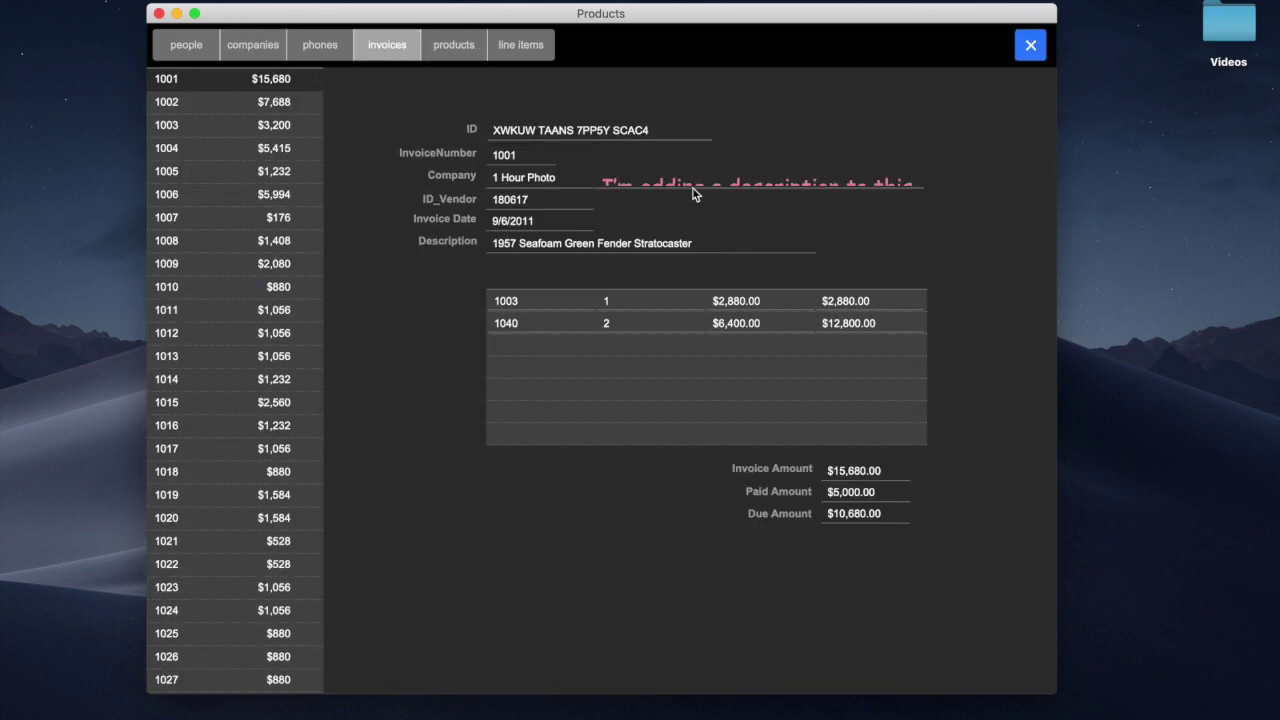
click(523, 178)
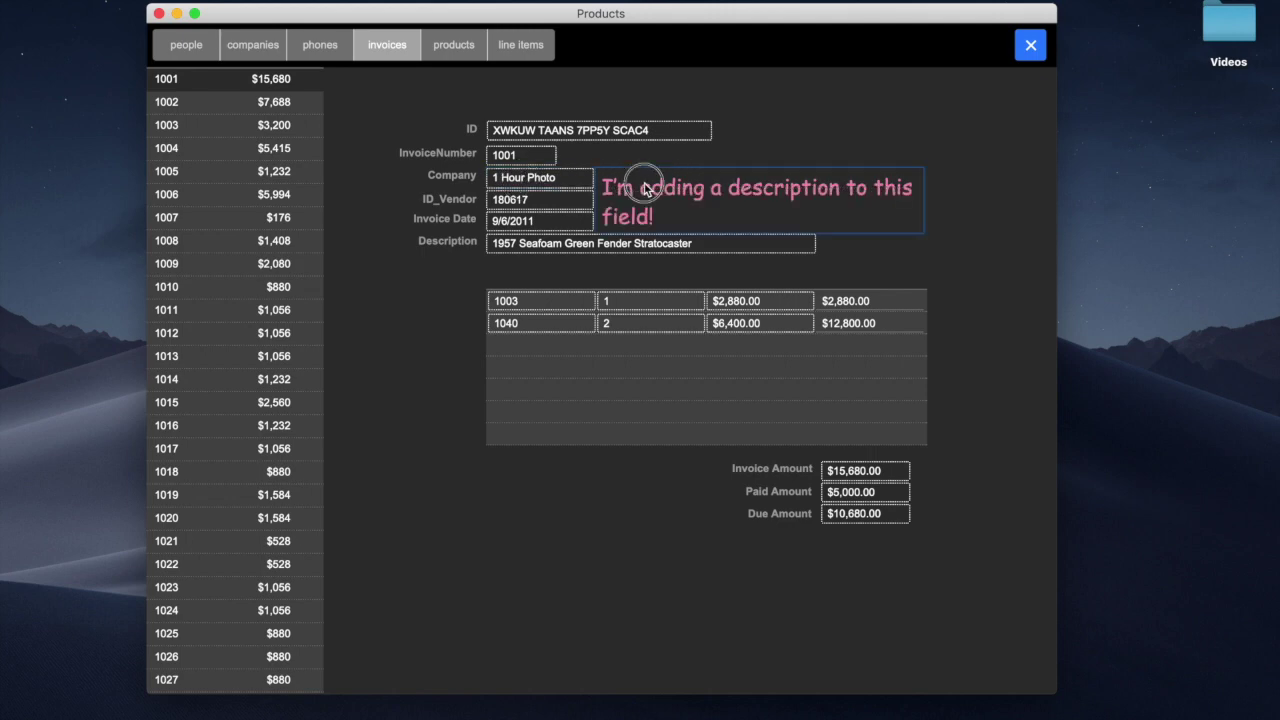
click(866, 196)
click(283, 56)
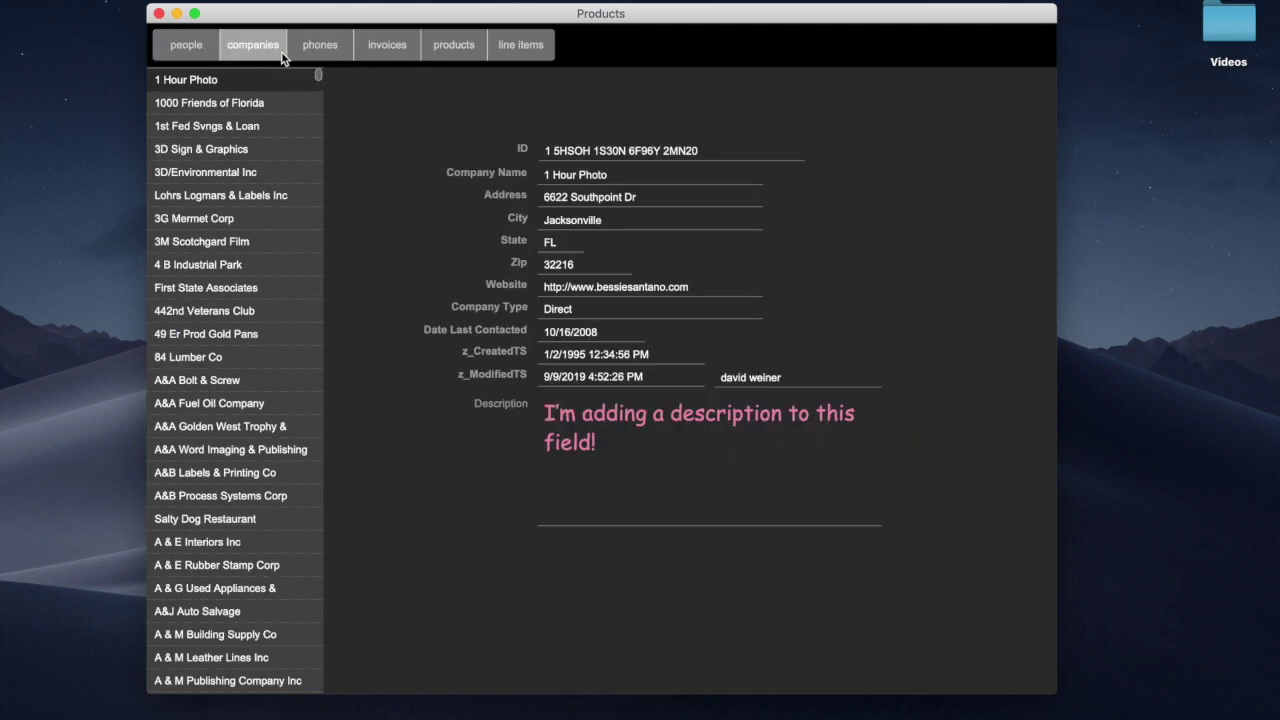
- Delete all text from the Description field and commit the record empty
click(673, 464)
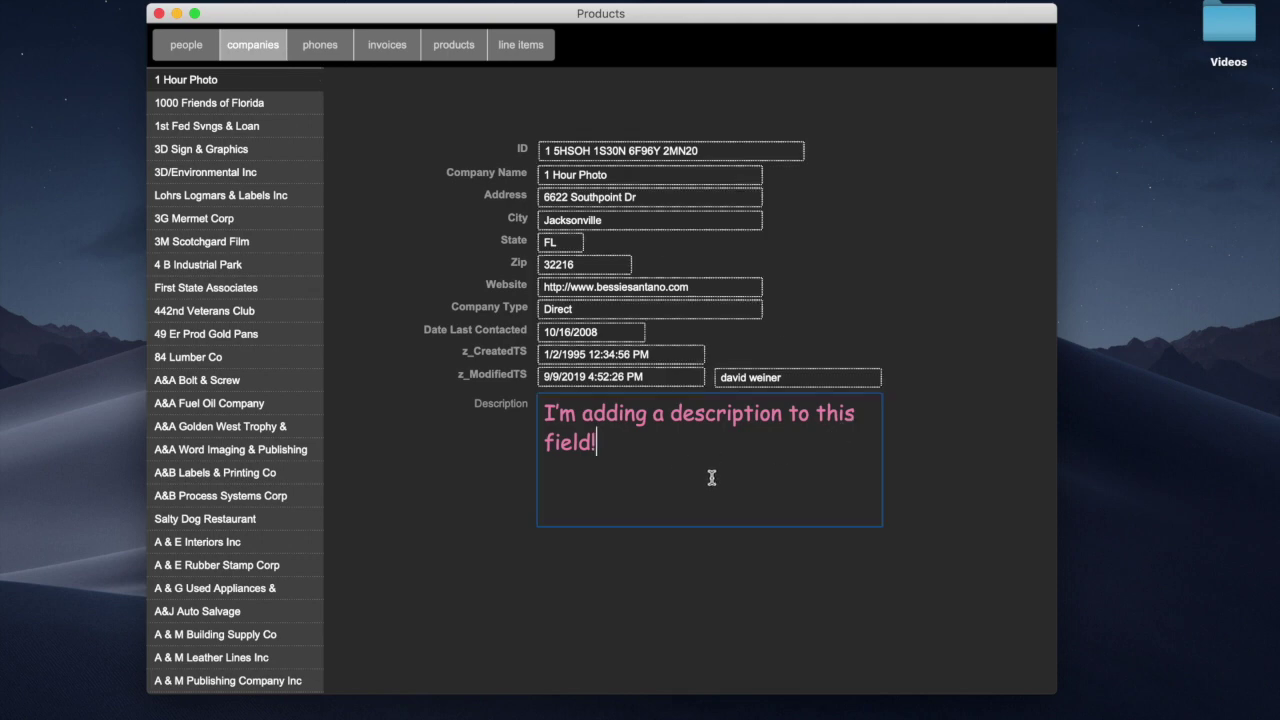
drag(579, 445, 487, 395)
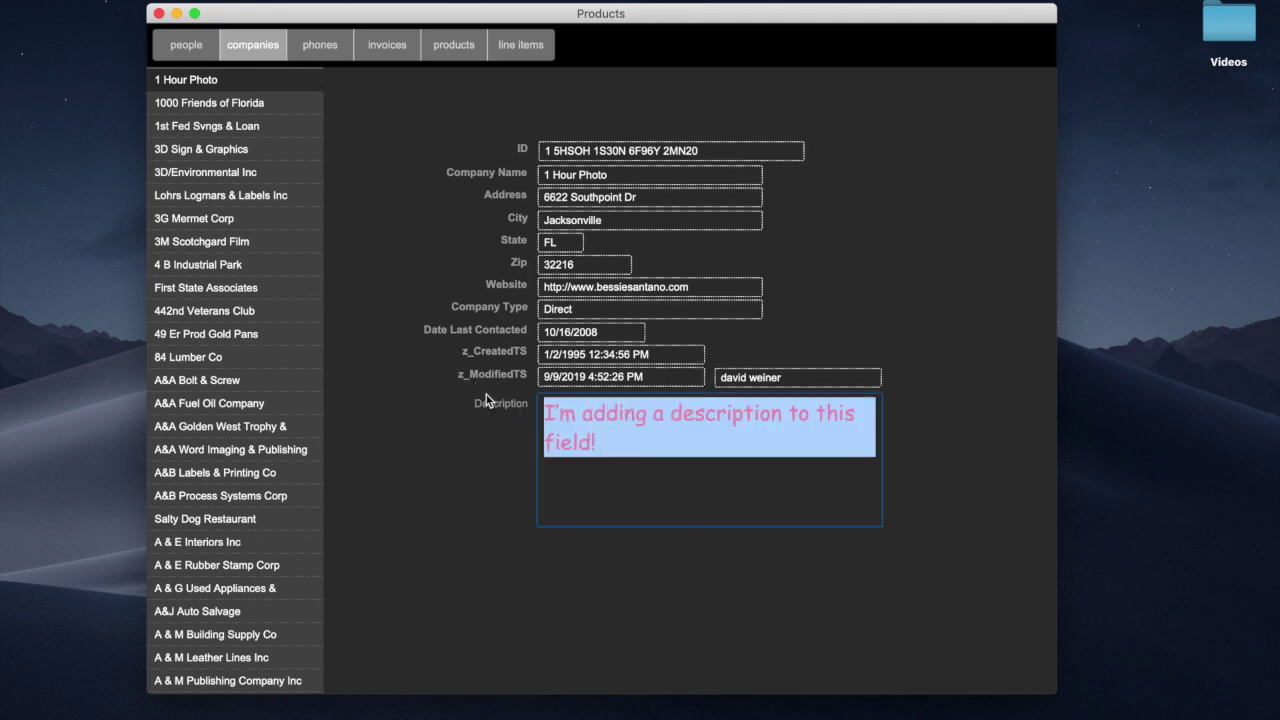
key(BackSpace)
click(469, 453)
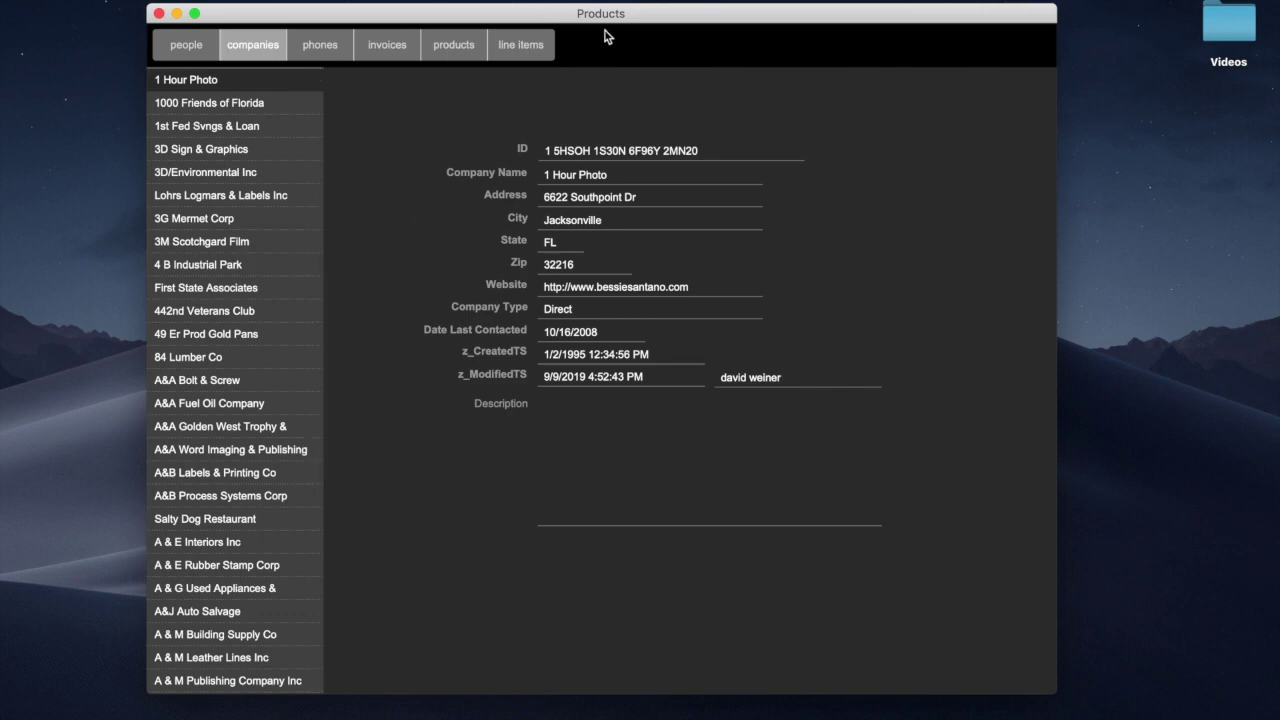
drag(617, 22, 612, 10)
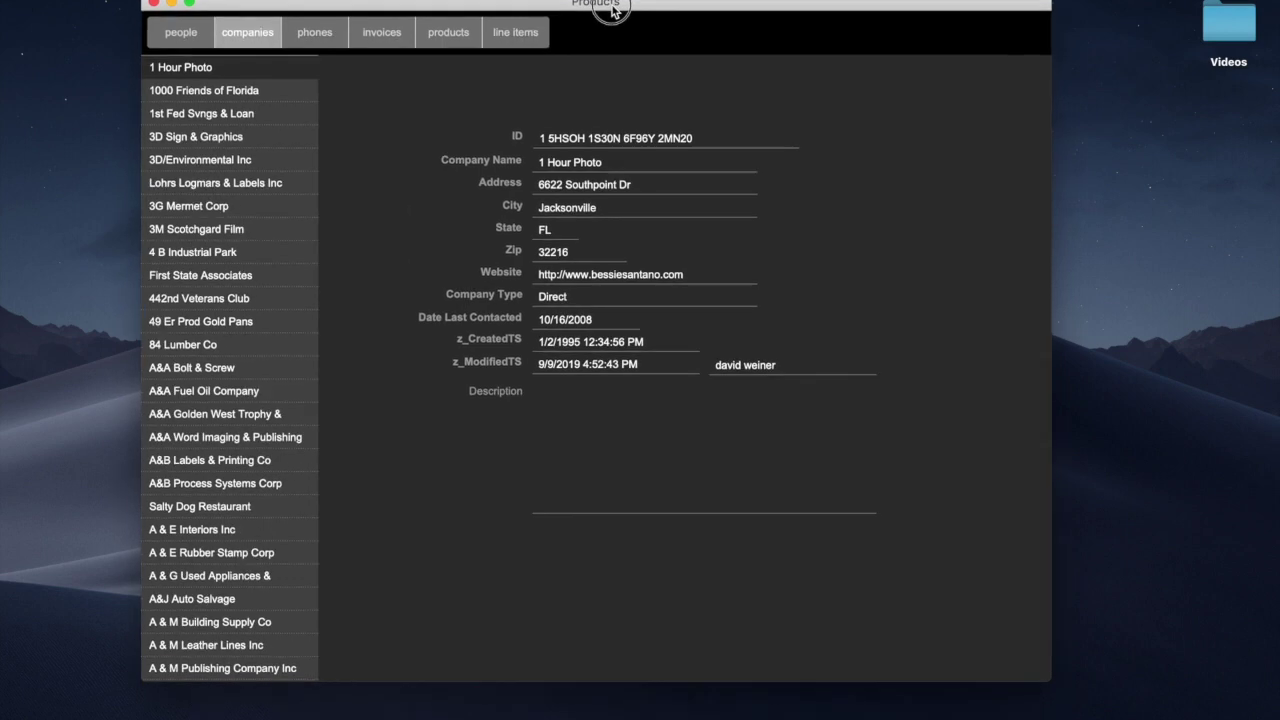
click(438, 297)
- Via File > Manage > Database, open the Description field's auto-enter calculated value
click(225, 0)
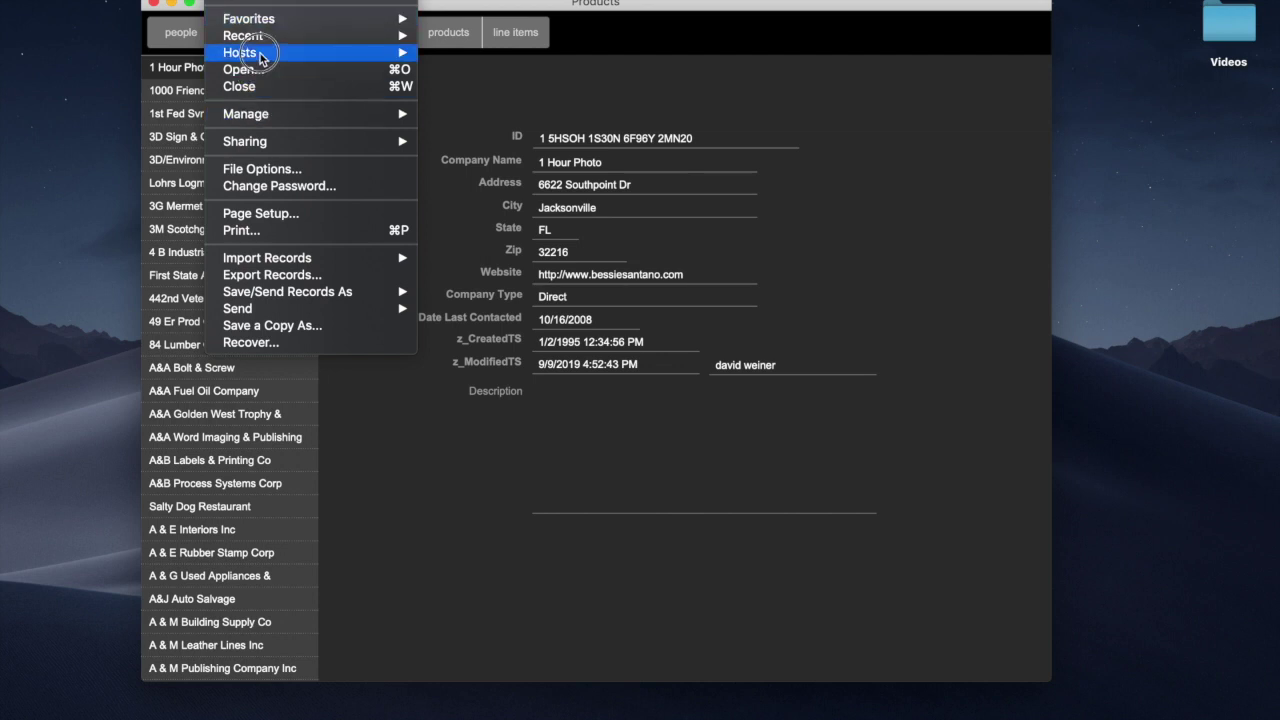
mouse_move(310, 114)
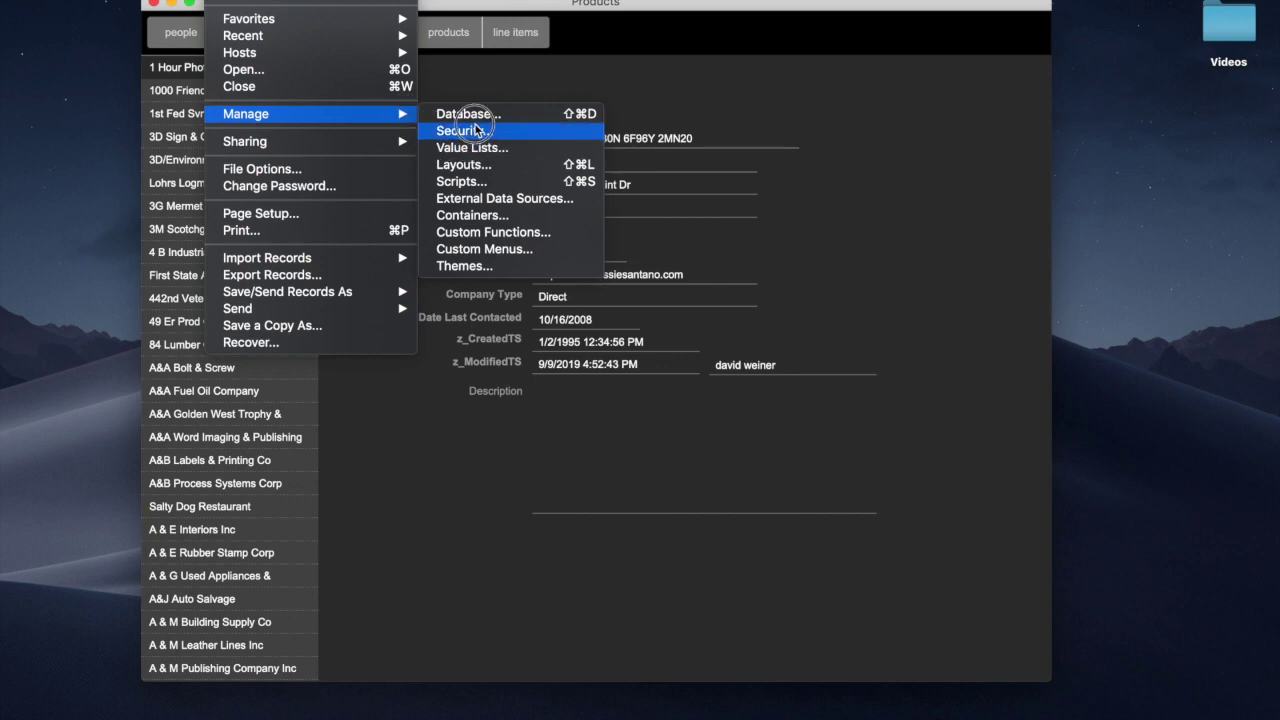
click(465, 116)
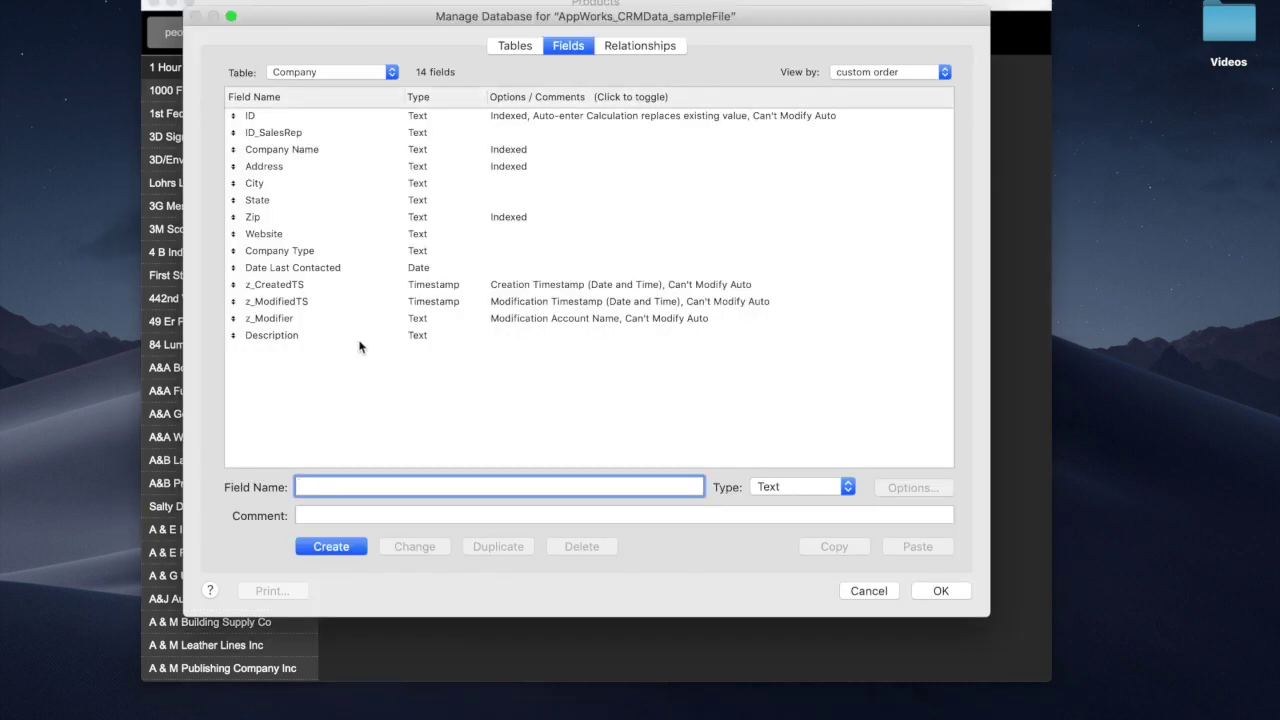
click(395, 340)
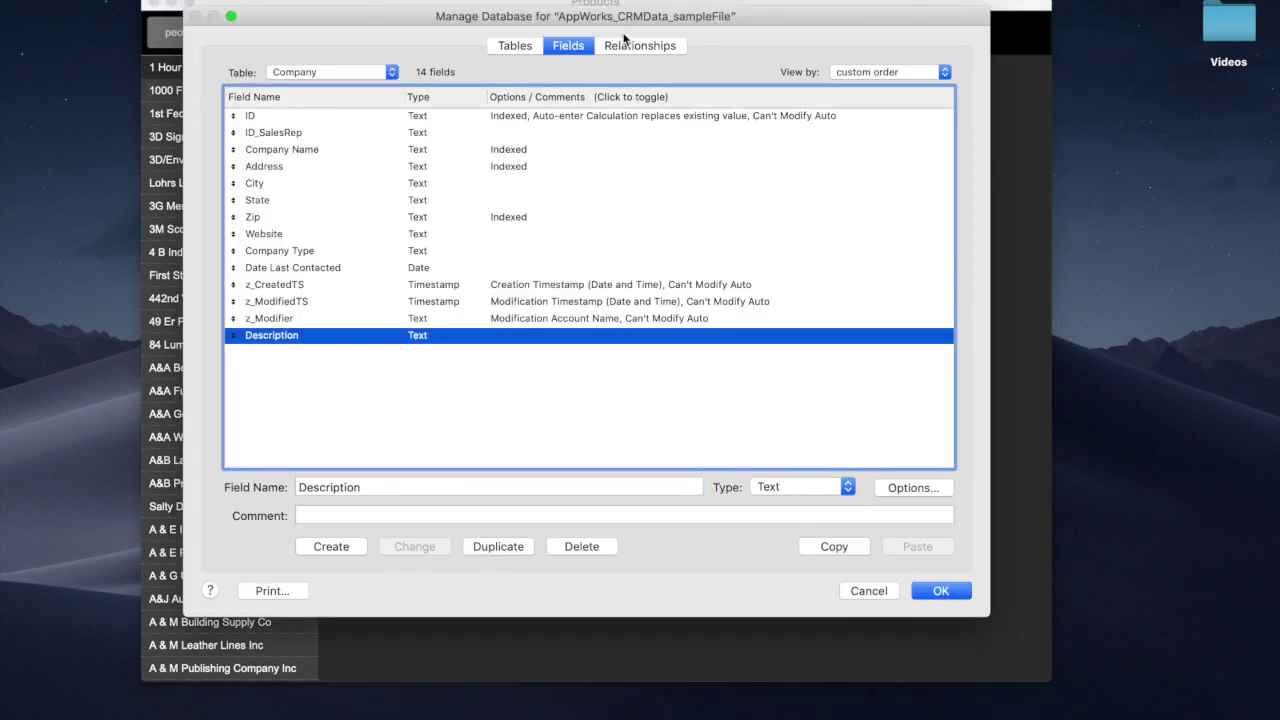
double_click(515, 337)
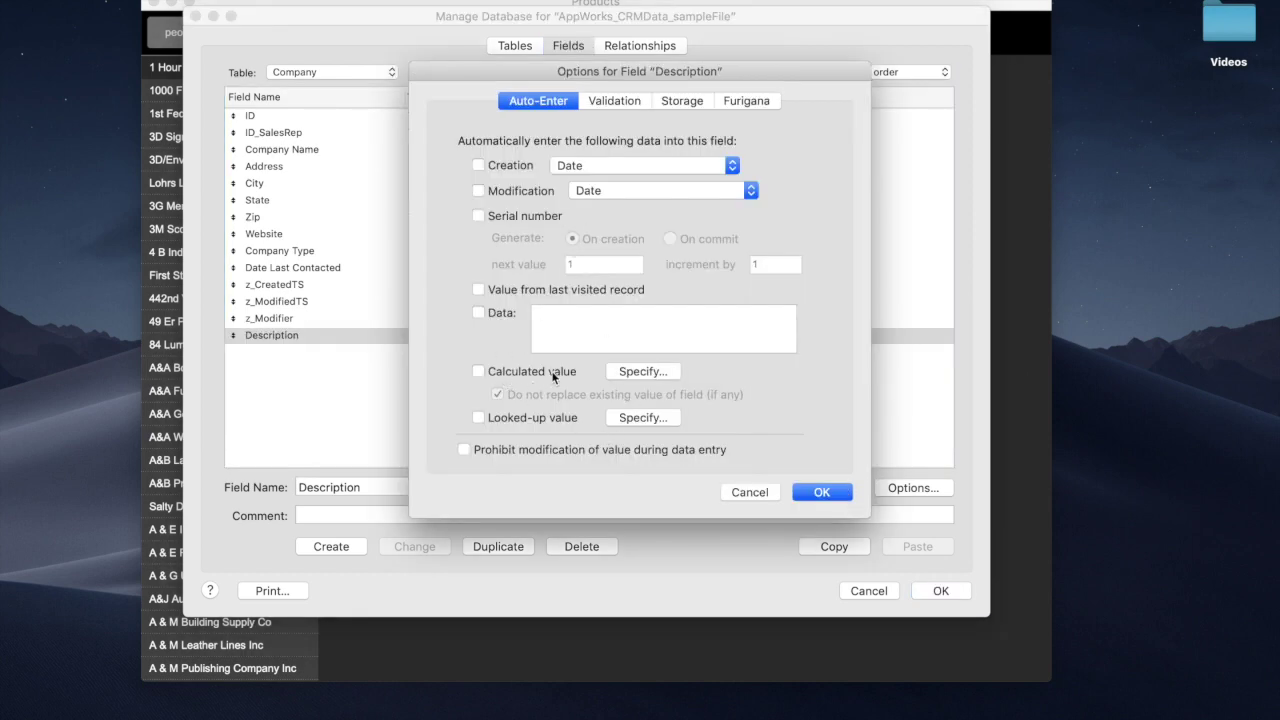
click(629, 374)
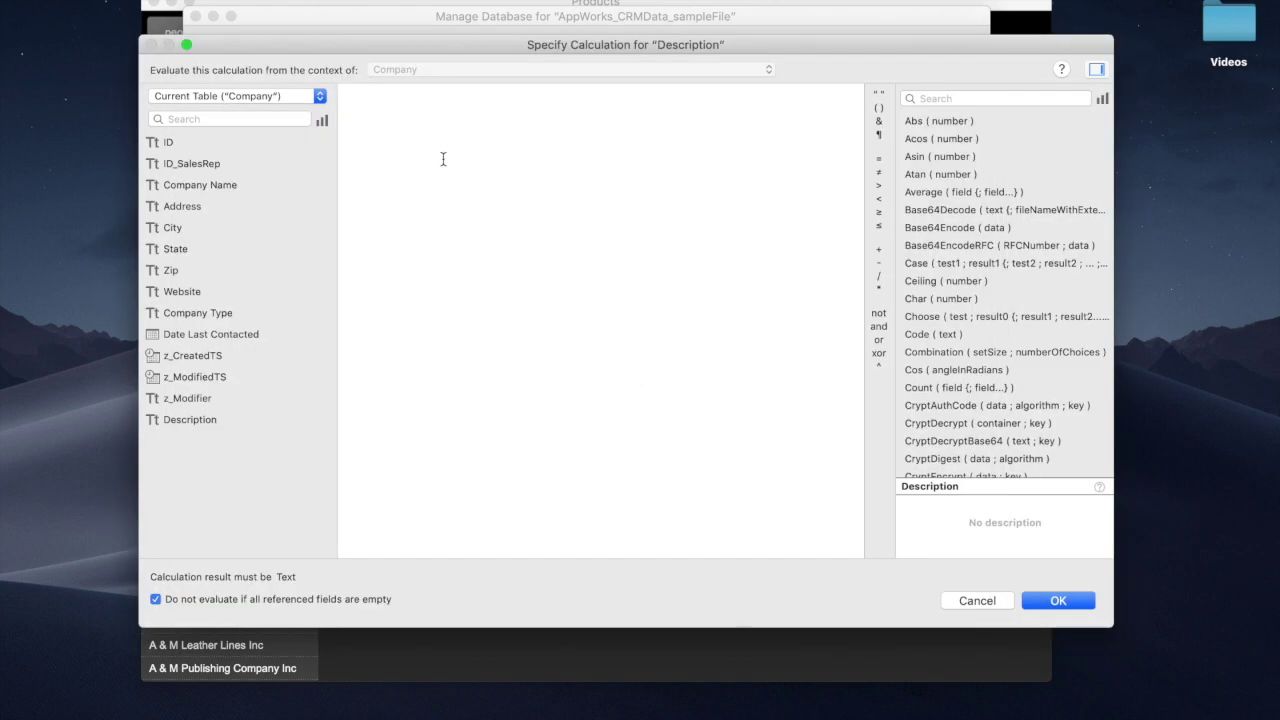
- Enter the auto-enter formula TextFormatRemove ( self ) and confirm it
text(forma)
key(Down)
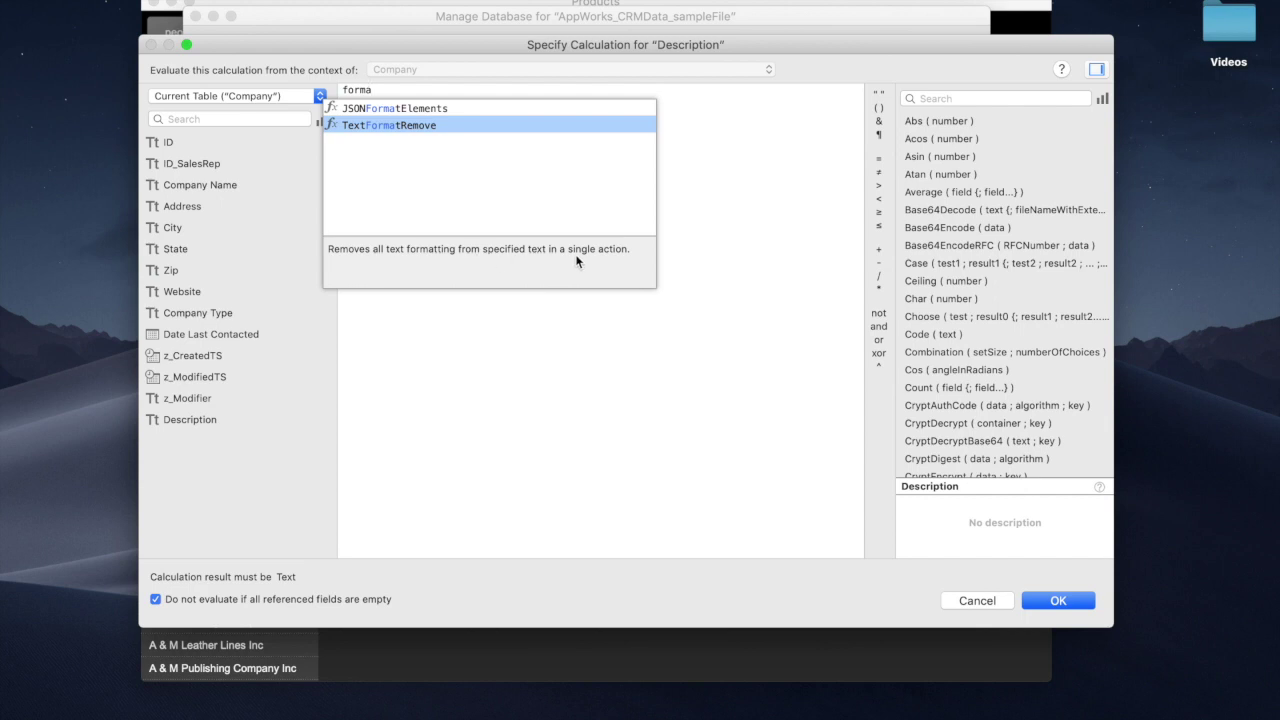
click(378, 124)
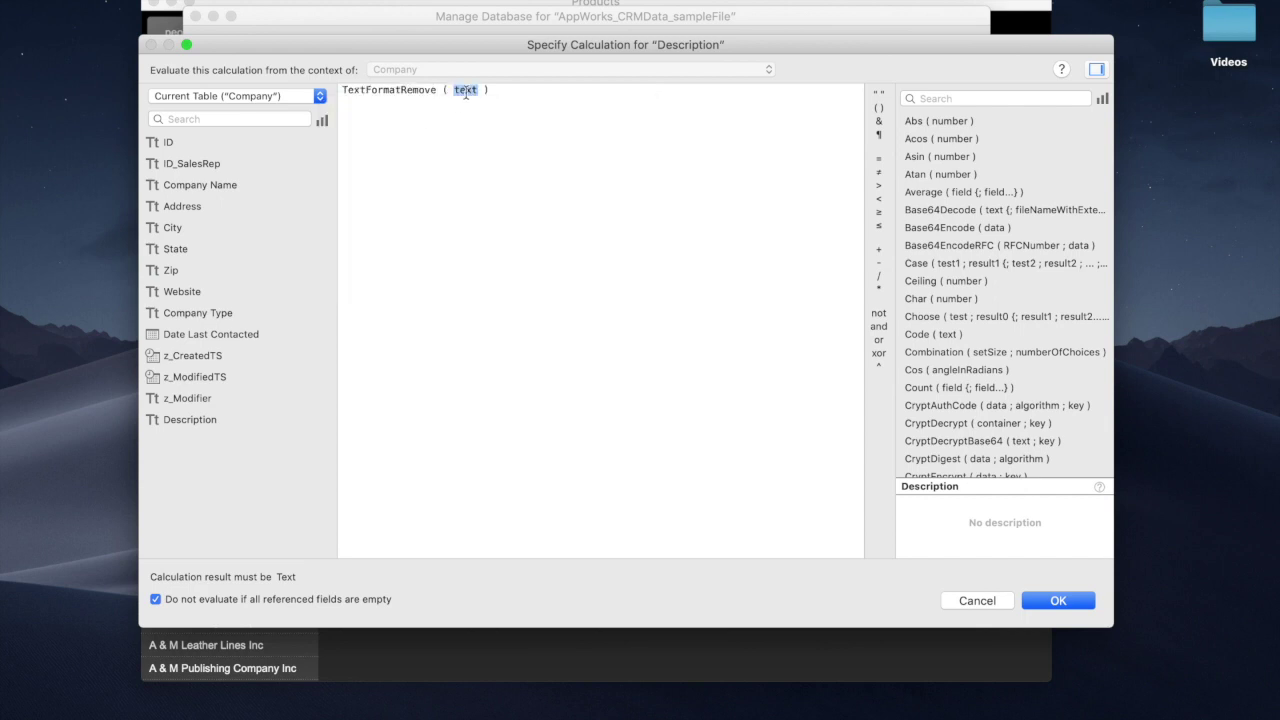
text(self)
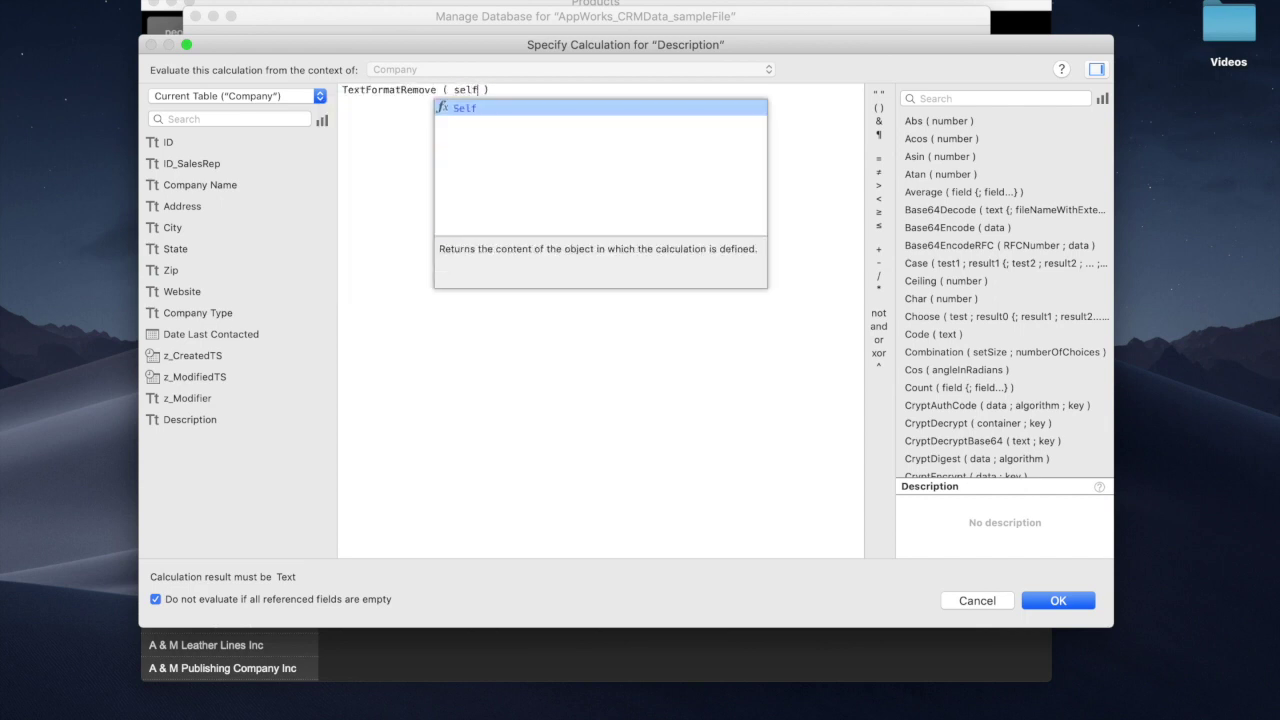
key(Escape)
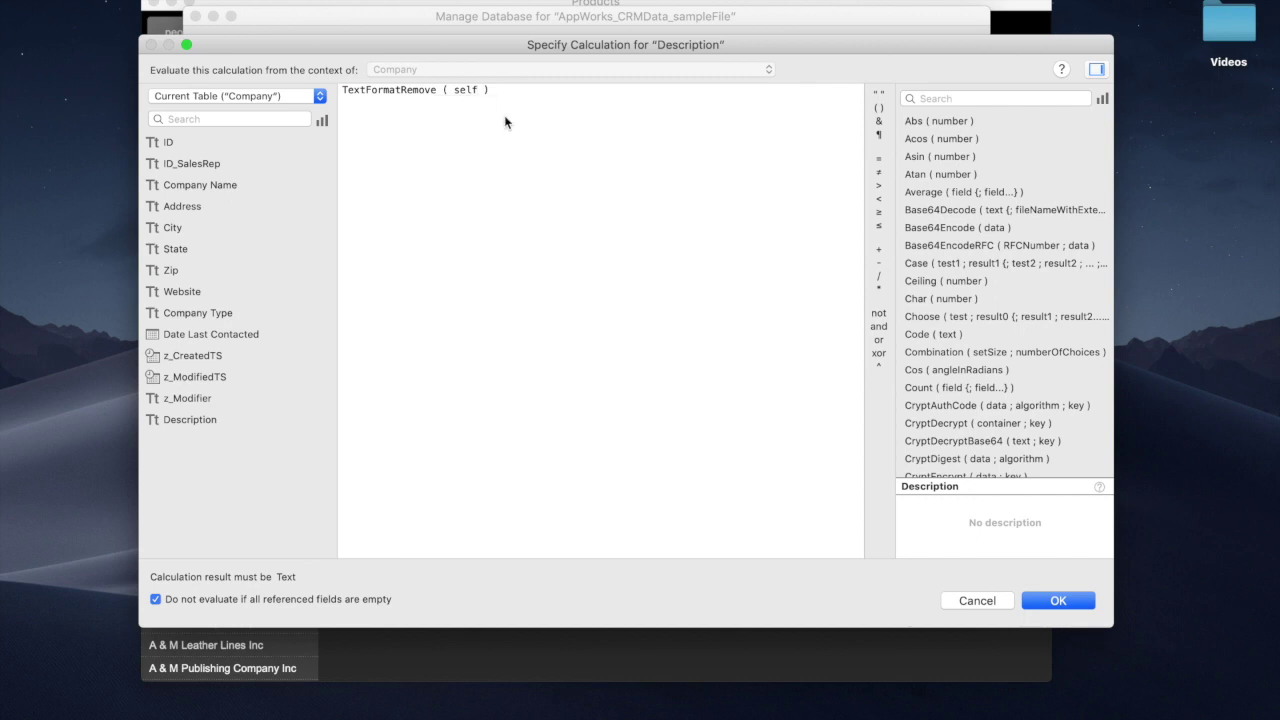
click(1058, 604)
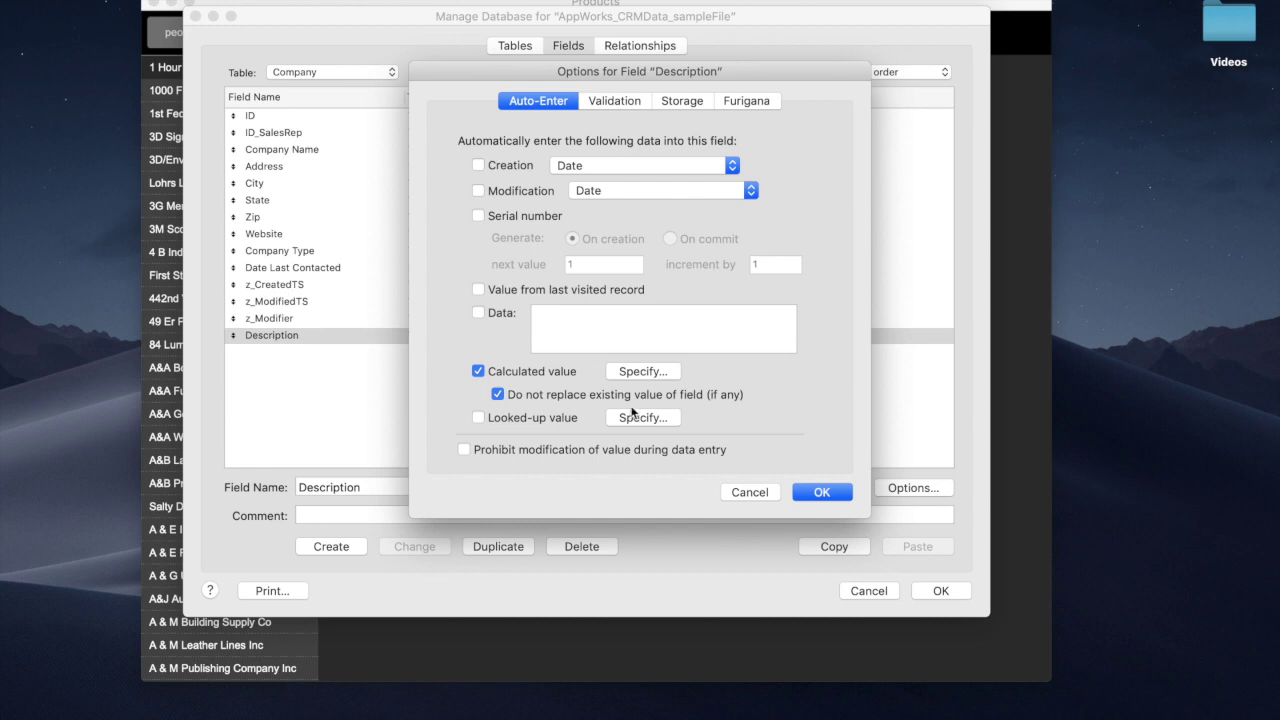
- Uncheck 'Do not replace existing value', recheck the formula, and save the database changes
click(498, 396)
click(643, 372)
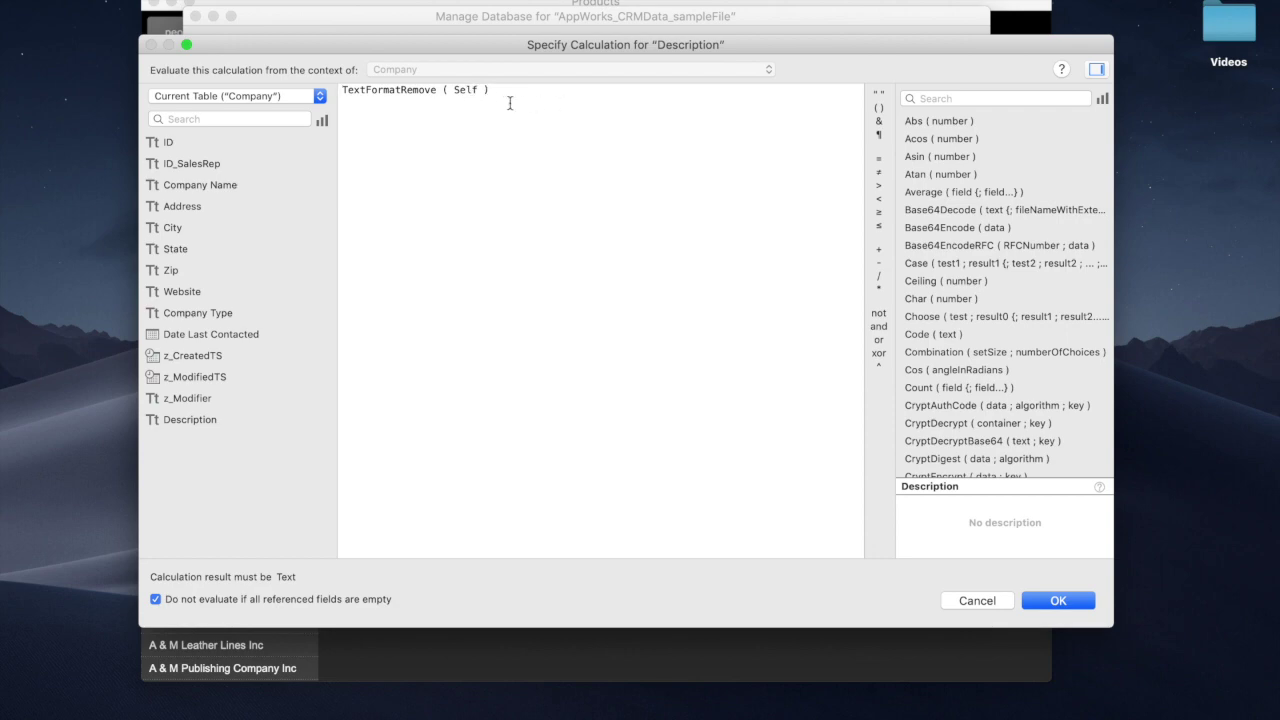
click(977, 600)
click(828, 494)
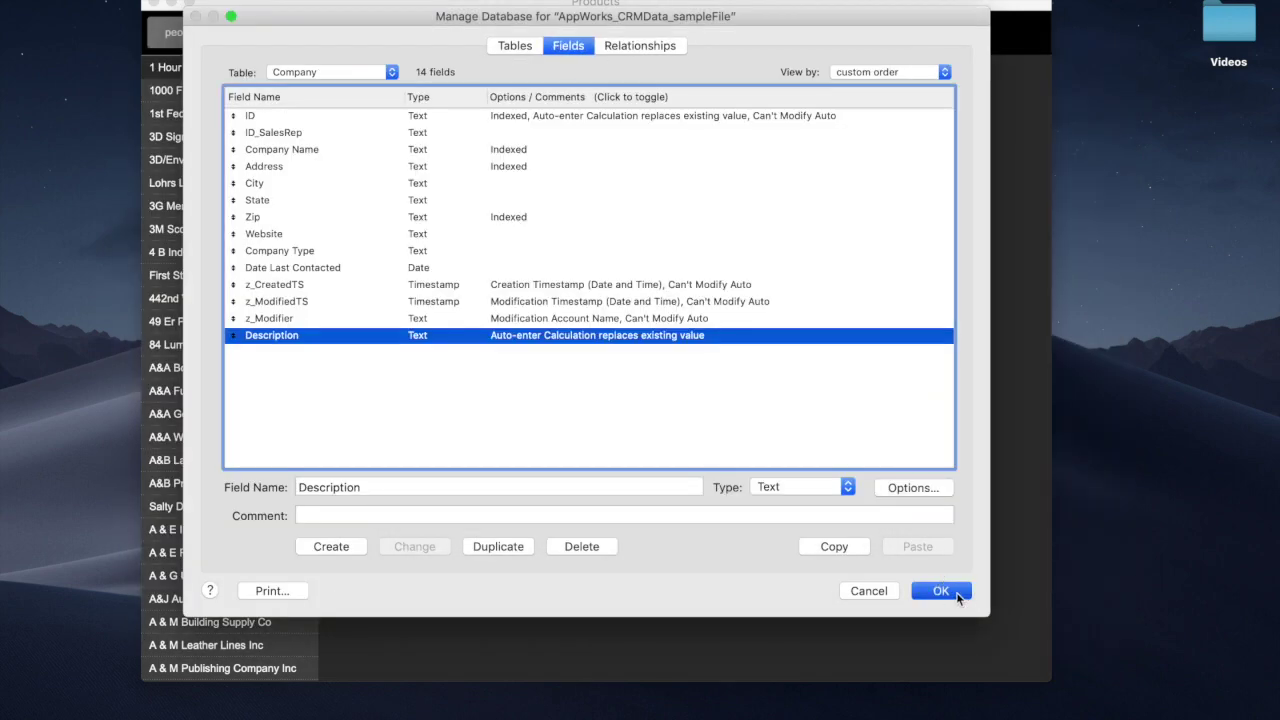
click(955, 597)
- Type 'I'm adding a description to this field!' into Description and commit the record
click(674, 482)
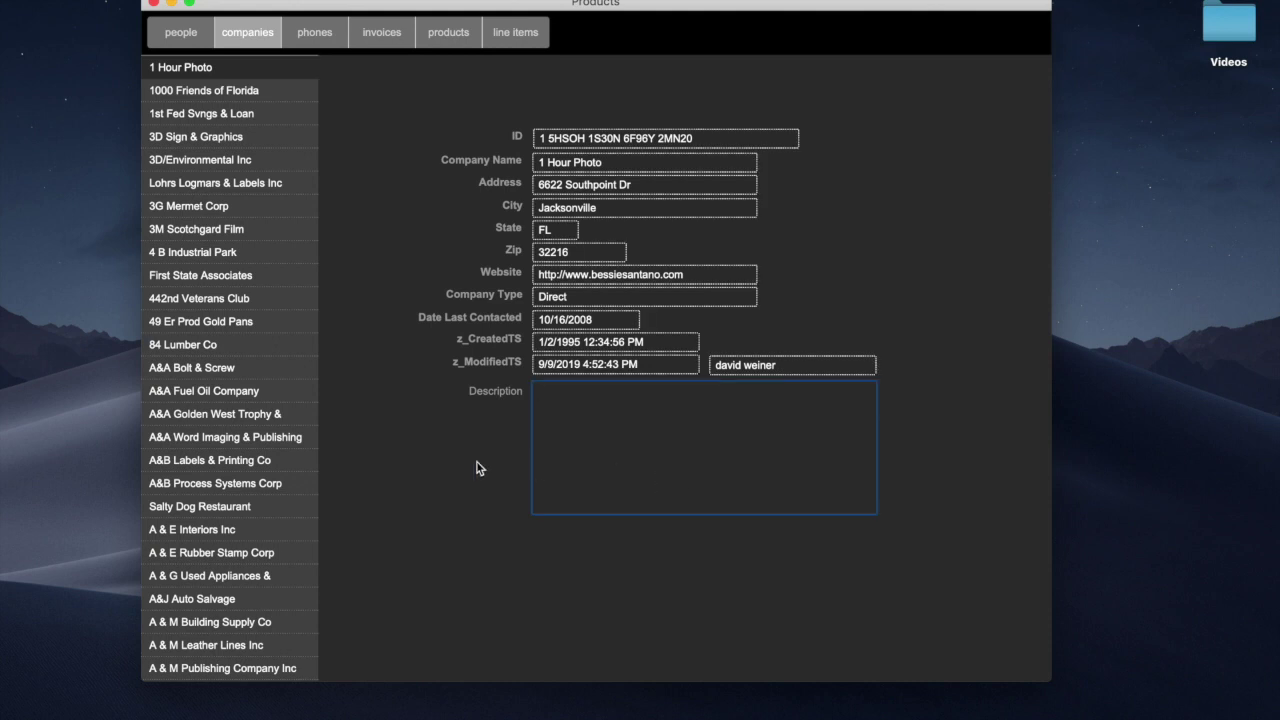
text(I'm adding a description to this field!)
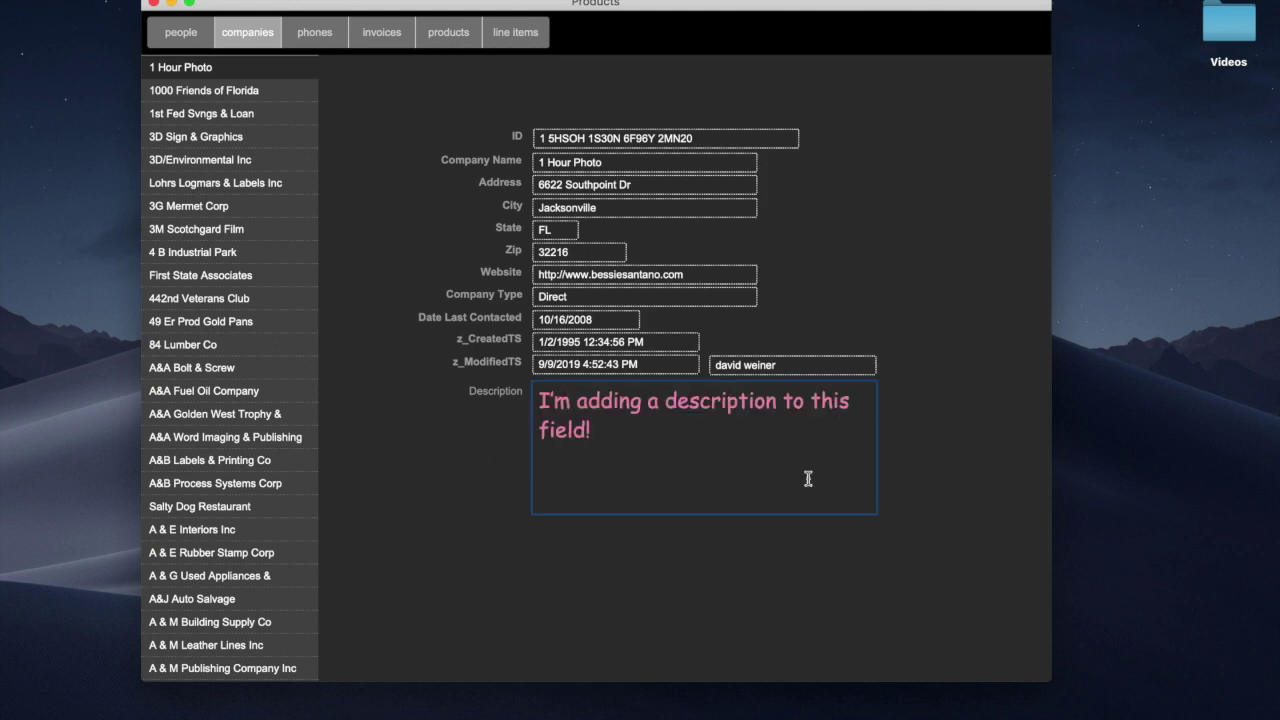
click(924, 453)
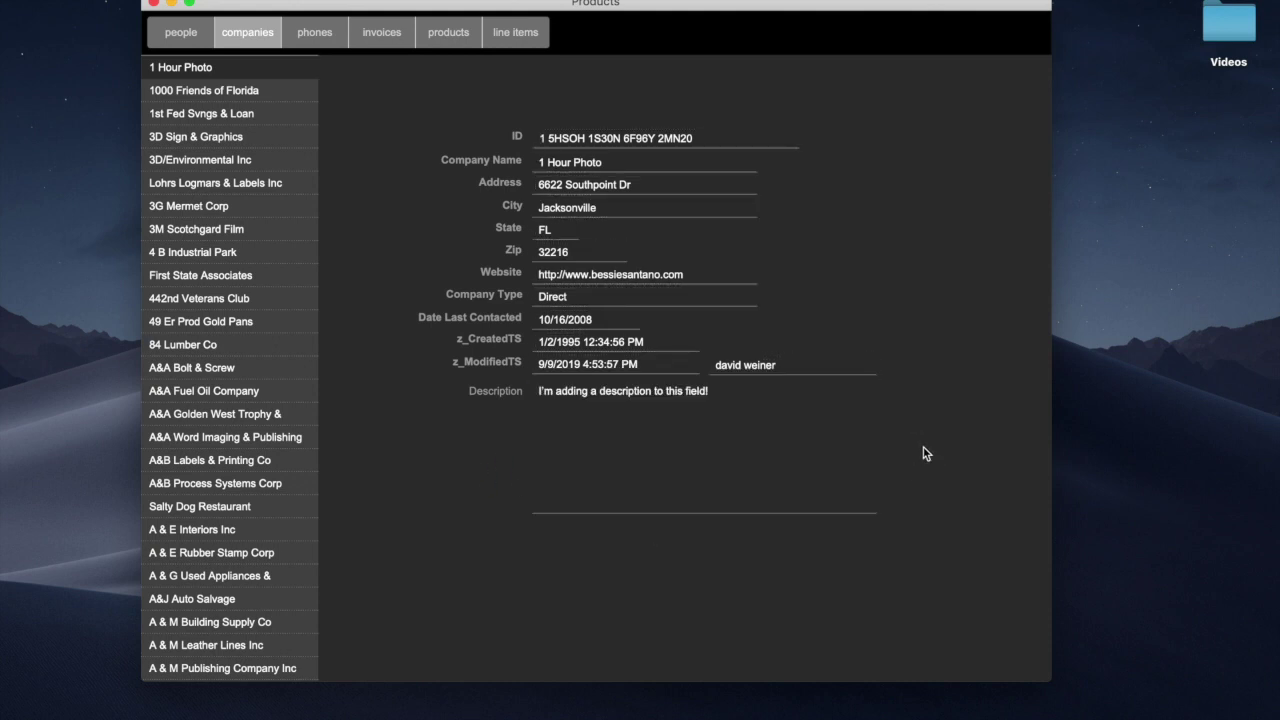
triple_click(570, 397)
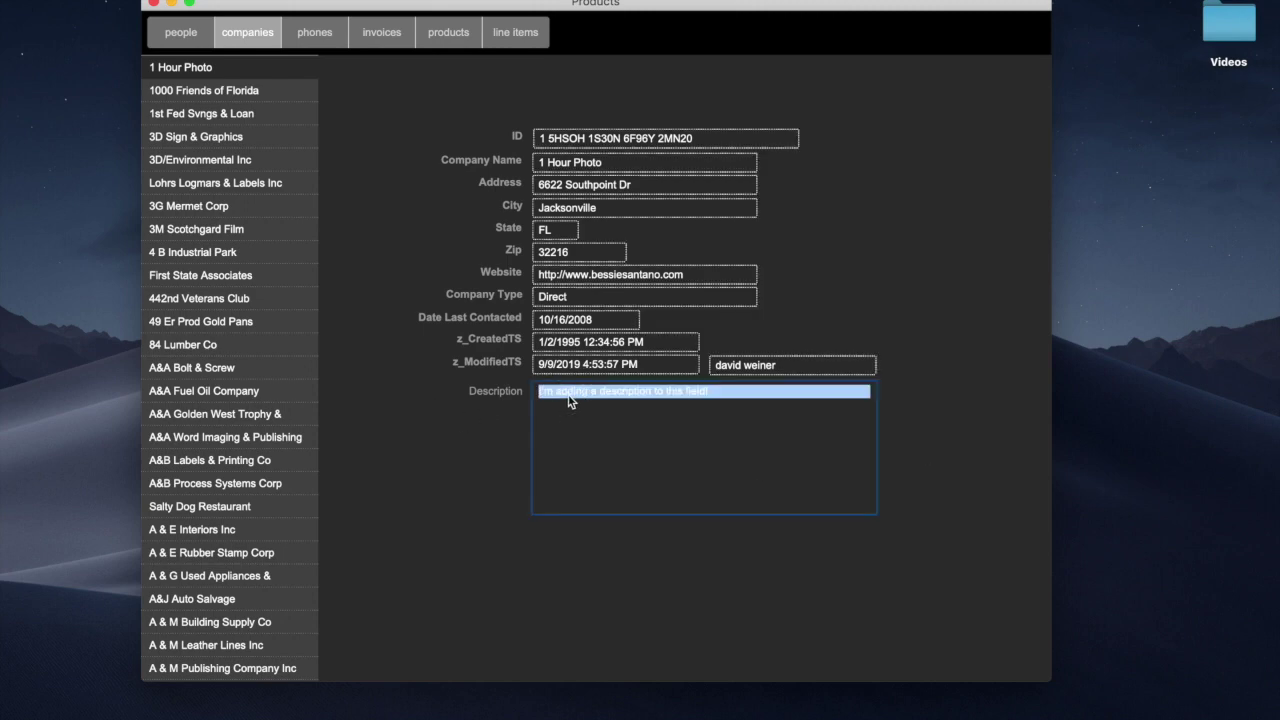
- Give the Description text Comic Sans MS font, double line spacing and UPPERCASE style
click(405, 1)
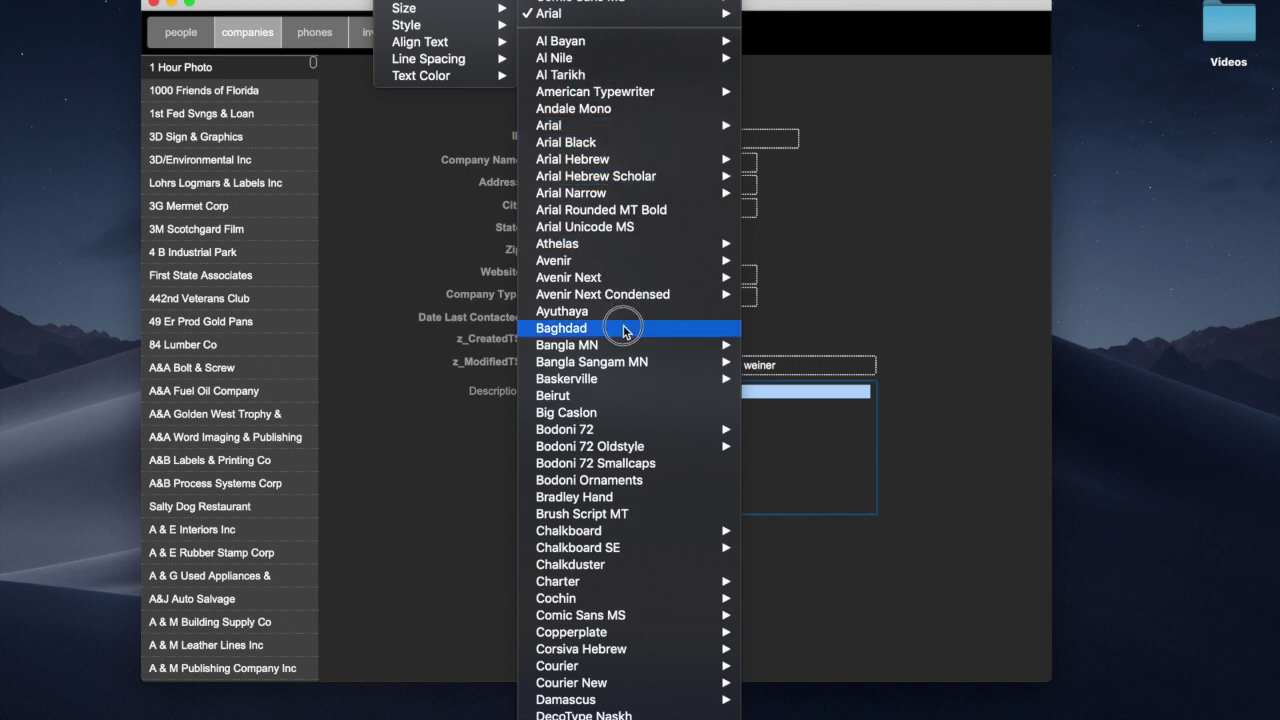
mouse_move(580, 615)
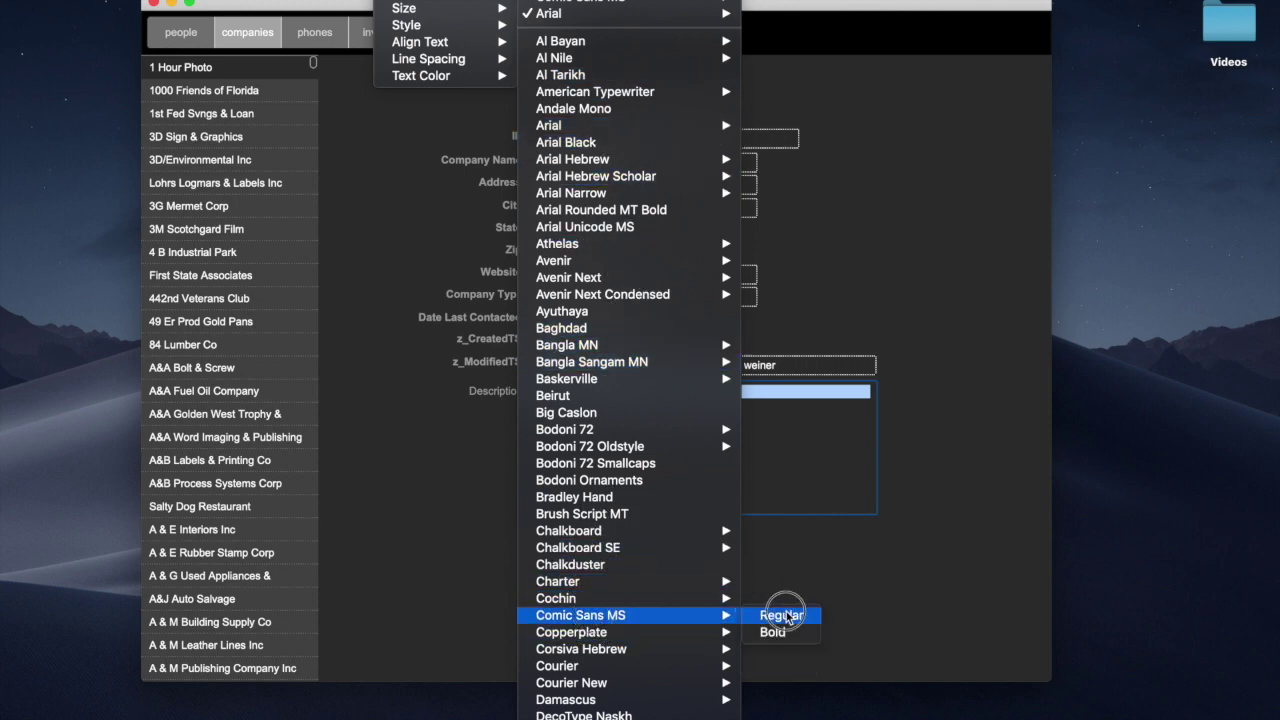
click(772, 632)
click(405, 2)
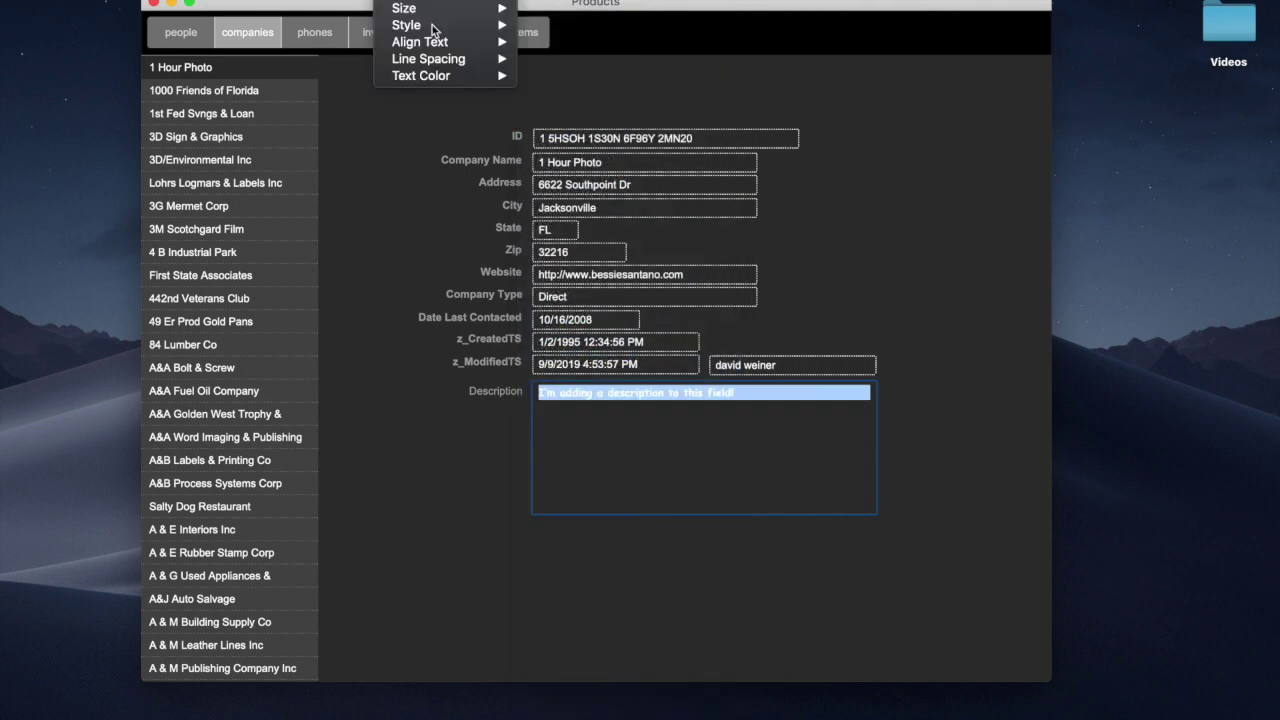
mouse_move(428, 59)
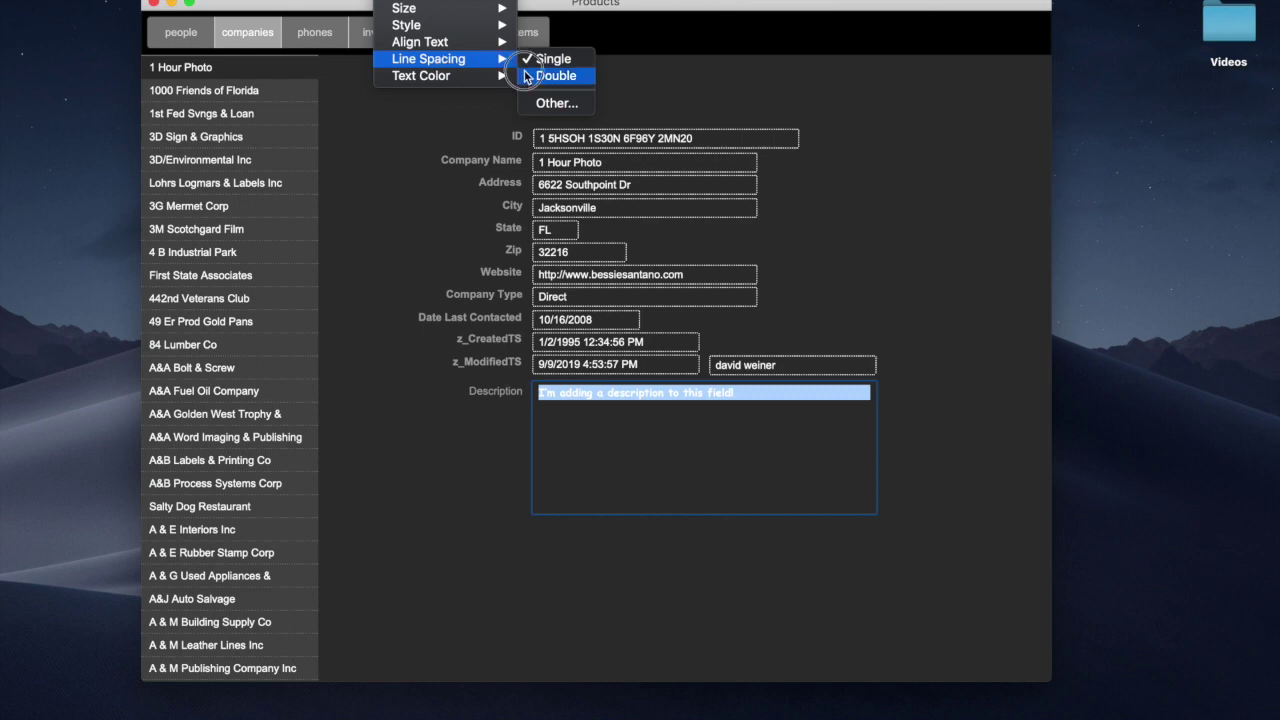
click(555, 76)
click(405, 2)
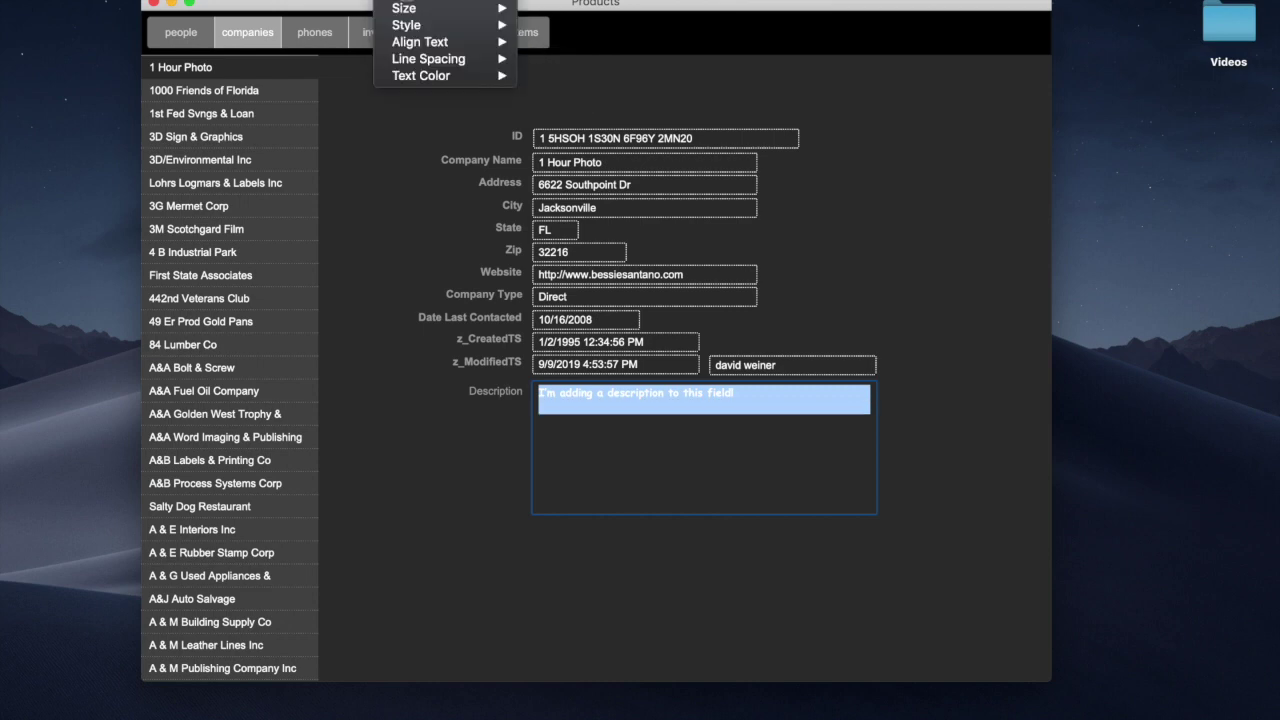
mouse_move(406, 25)
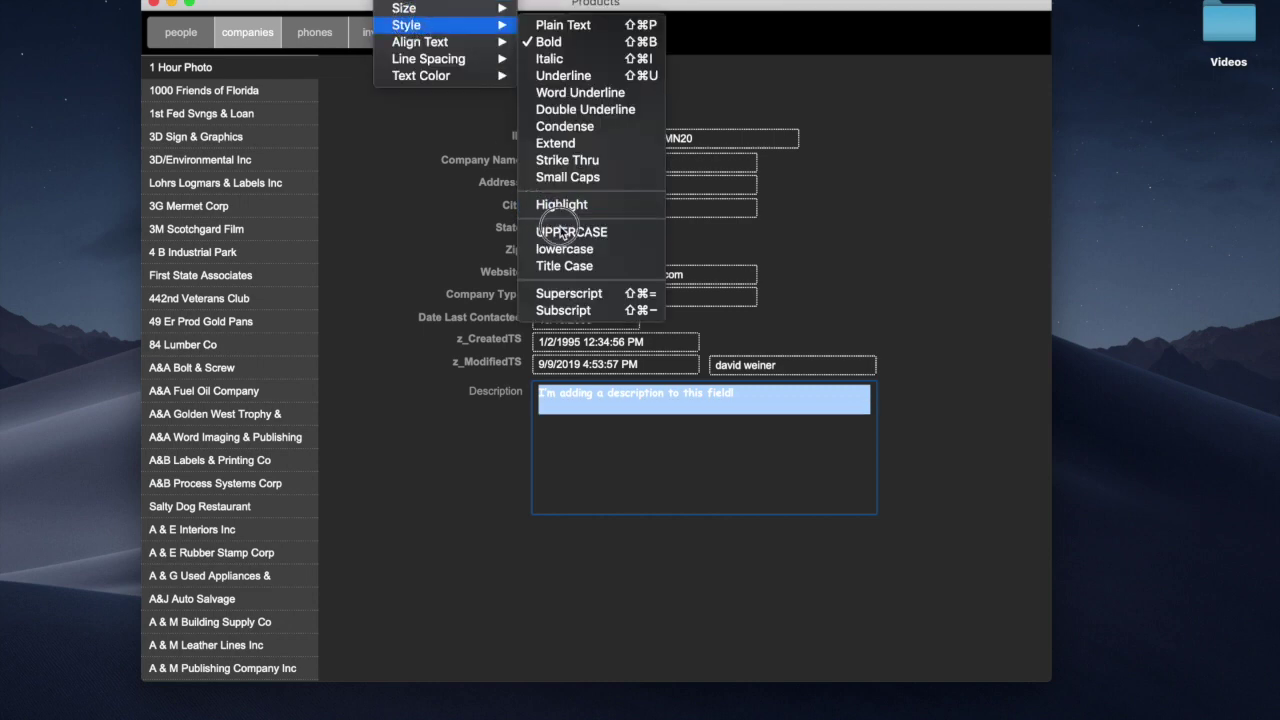
click(571, 232)
- Colour the text red, enlarge its size, and commit to see formatting stripped
click(405, 2)
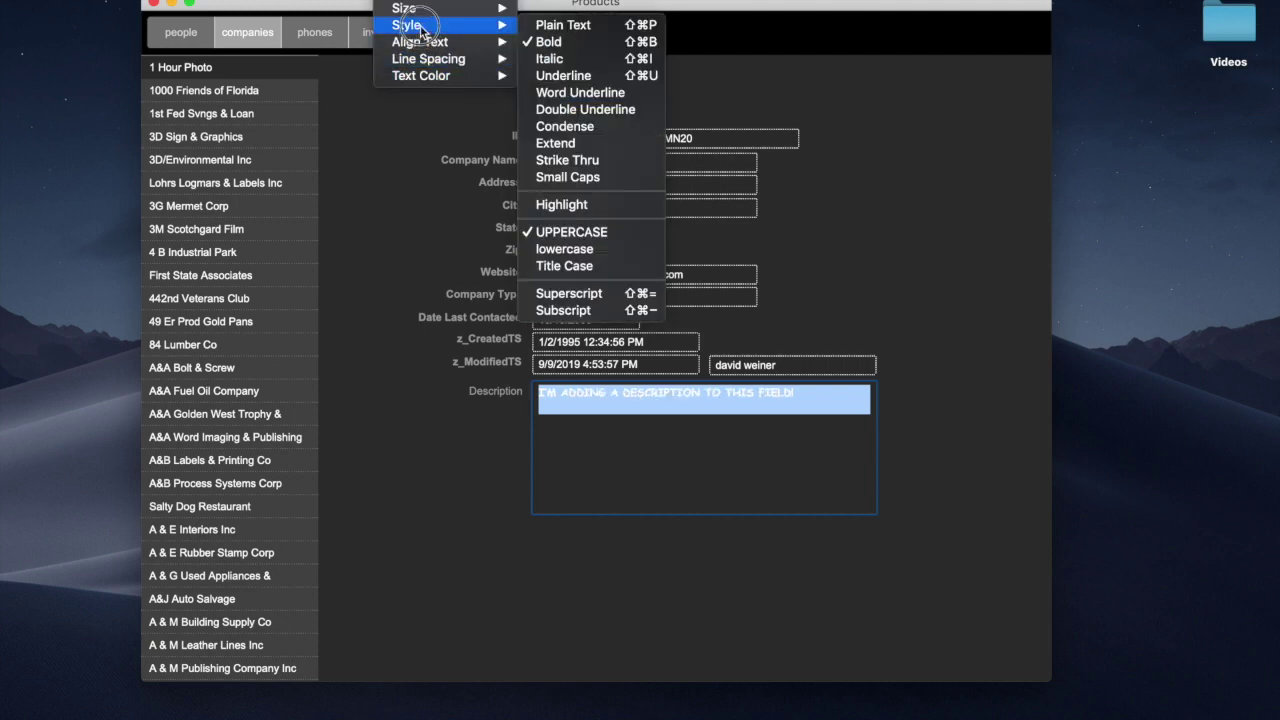
mouse_move(421, 75)
click(588, 153)
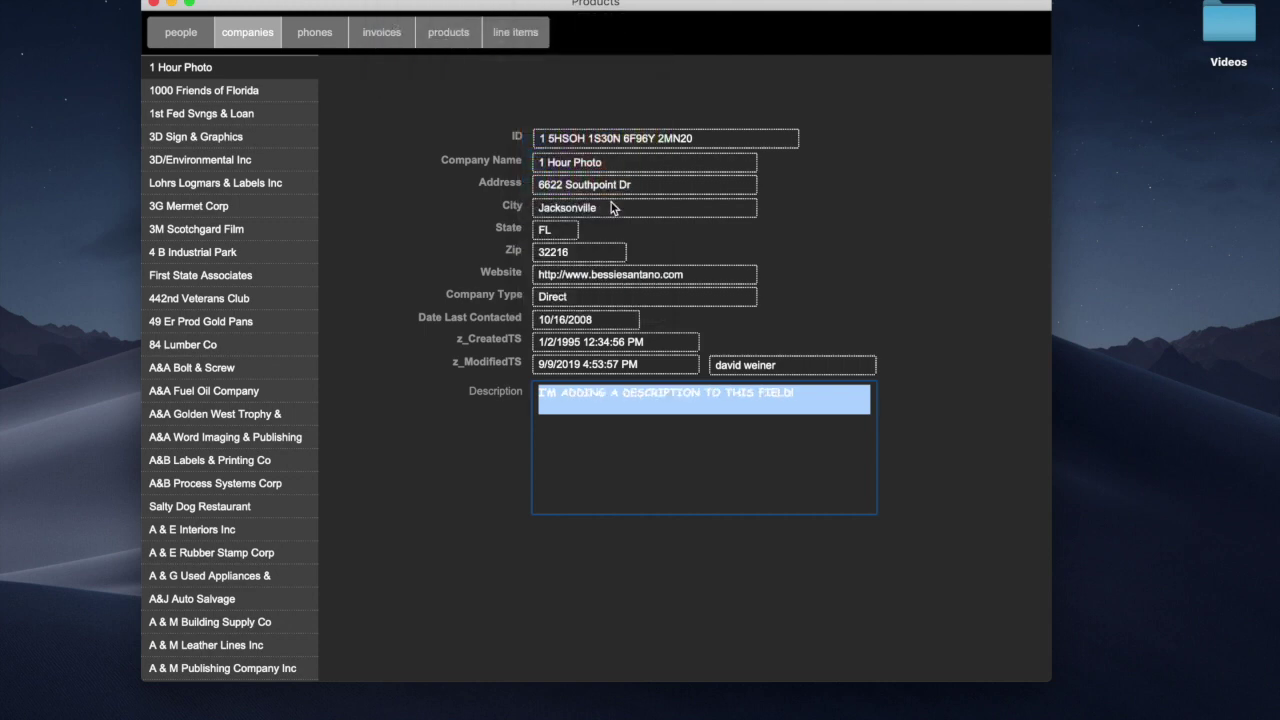
click(350, 2)
mouse_move(420, 8)
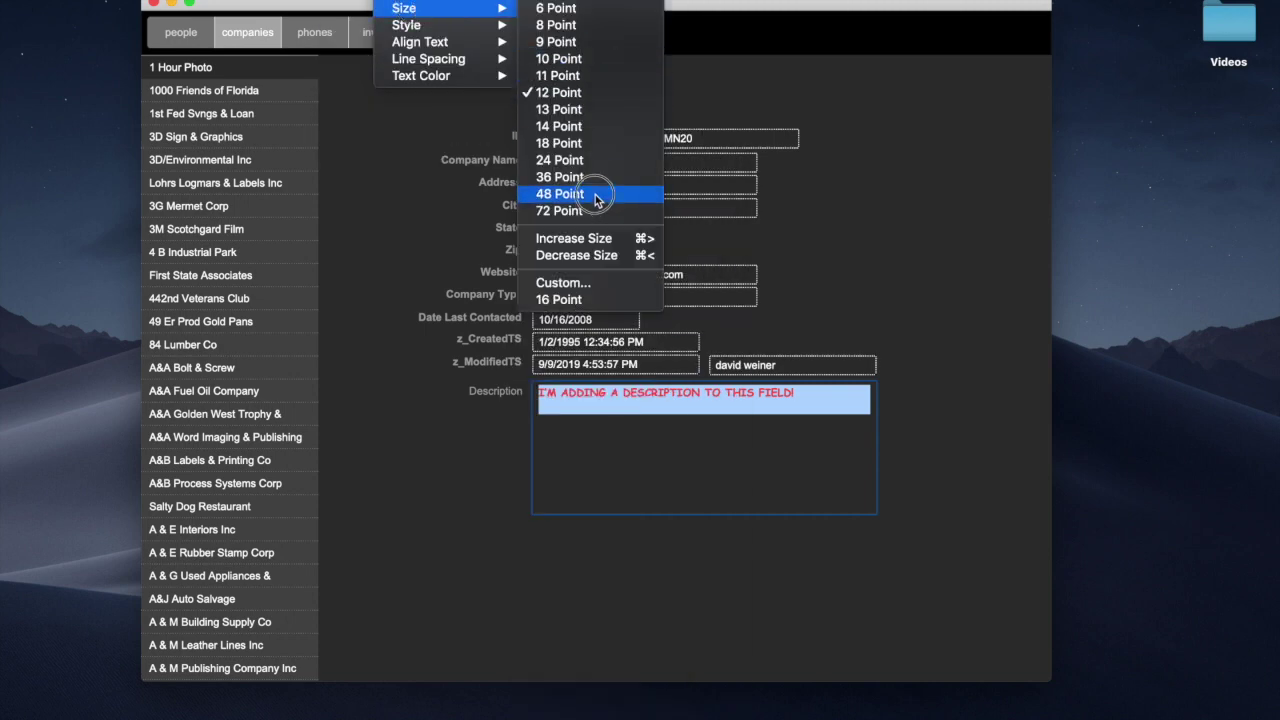
click(590, 177)
click(924, 484)
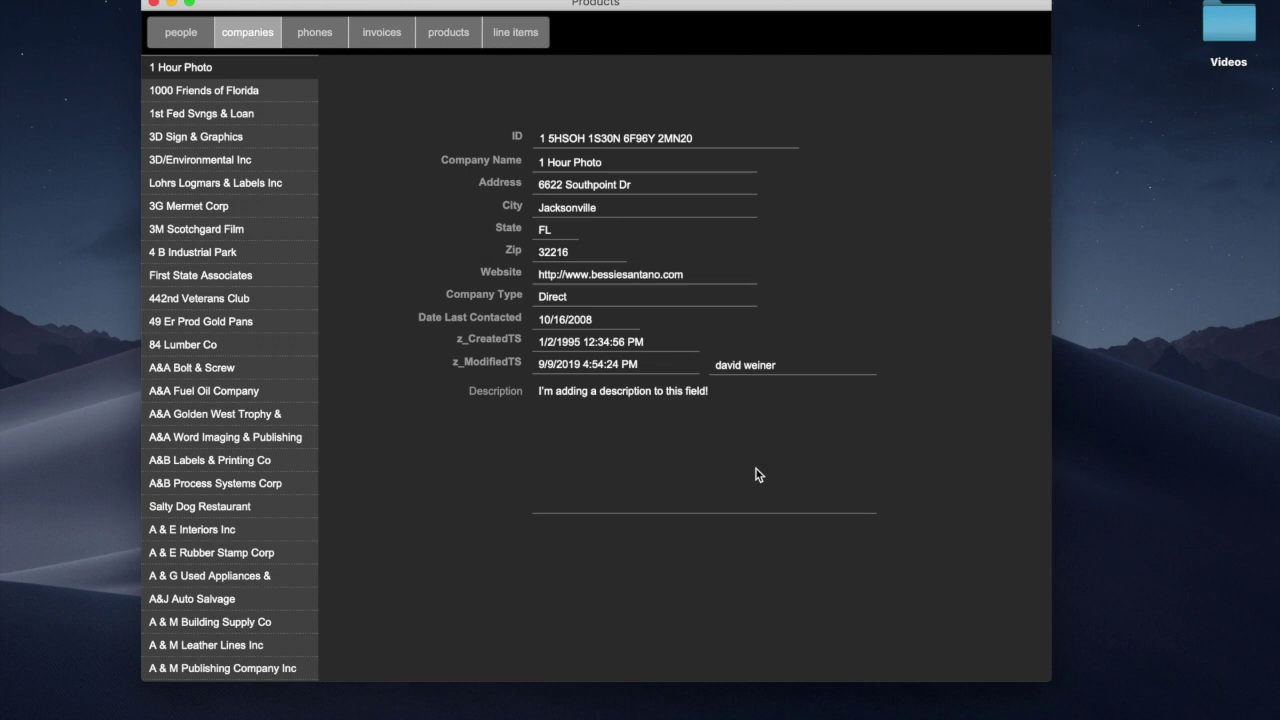
click(459, 132)
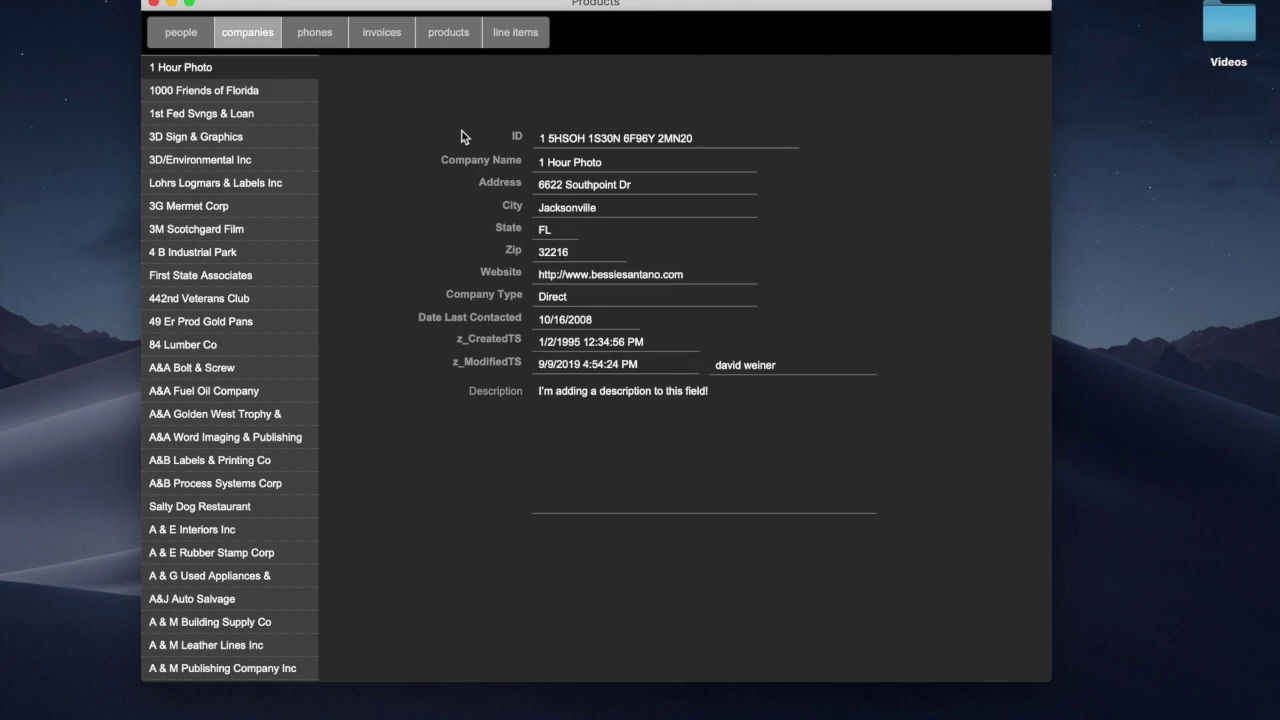